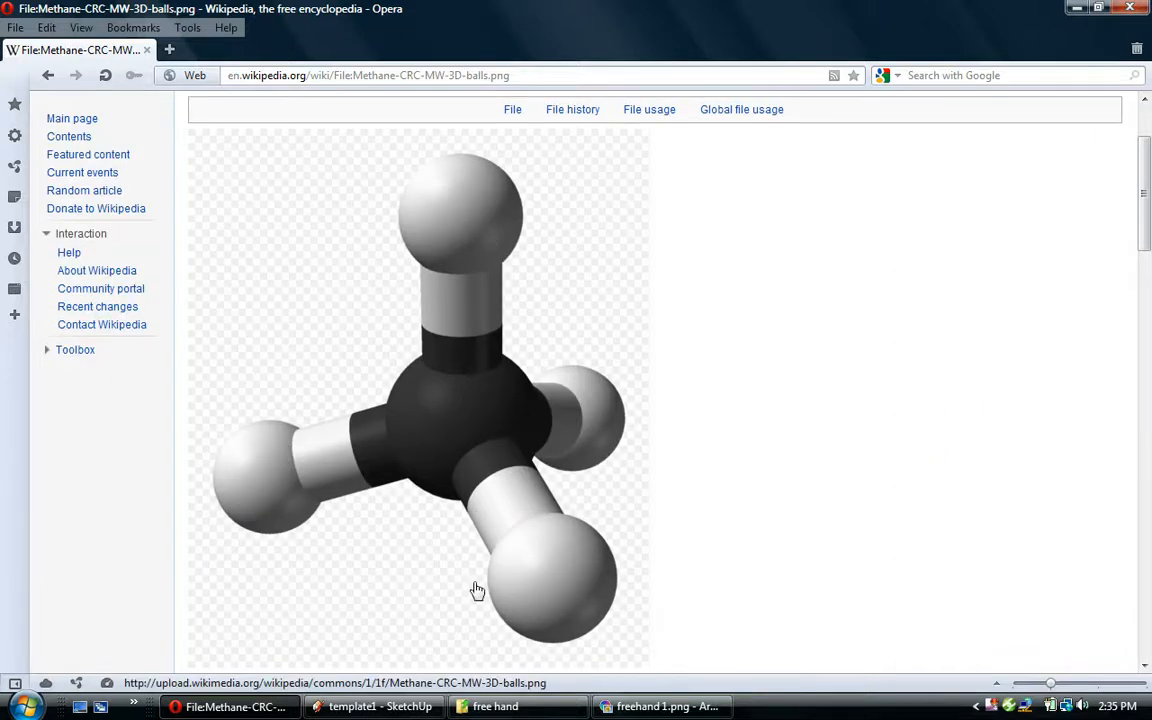
Step: Switch to SketchUp and paste a copy of the black sphere into the open area away from the template parts
left_click(375, 706)
left_click(13, 158)
left_click(190, 448)
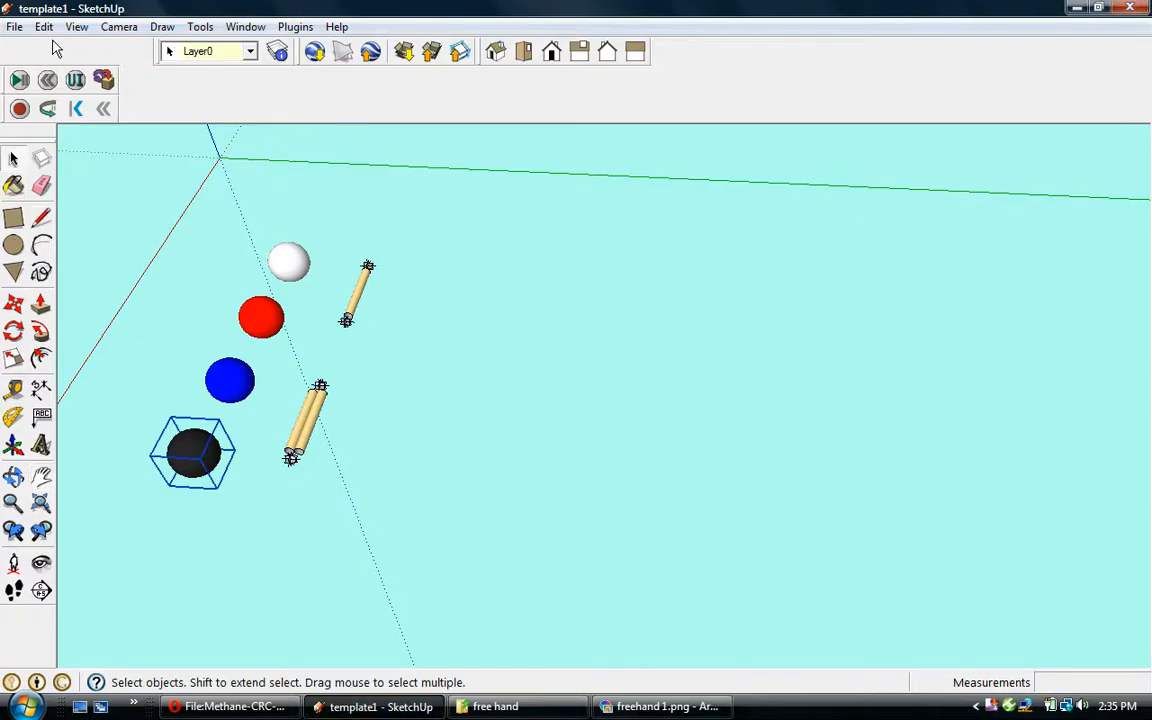
left_click(44, 27)
left_click(66, 114)
left_click(44, 27)
left_click(68, 134)
left_click(604, 414)
Step: Copy the white template sphere and paste the duplicate near the copied black sphere
left_click(14, 157)
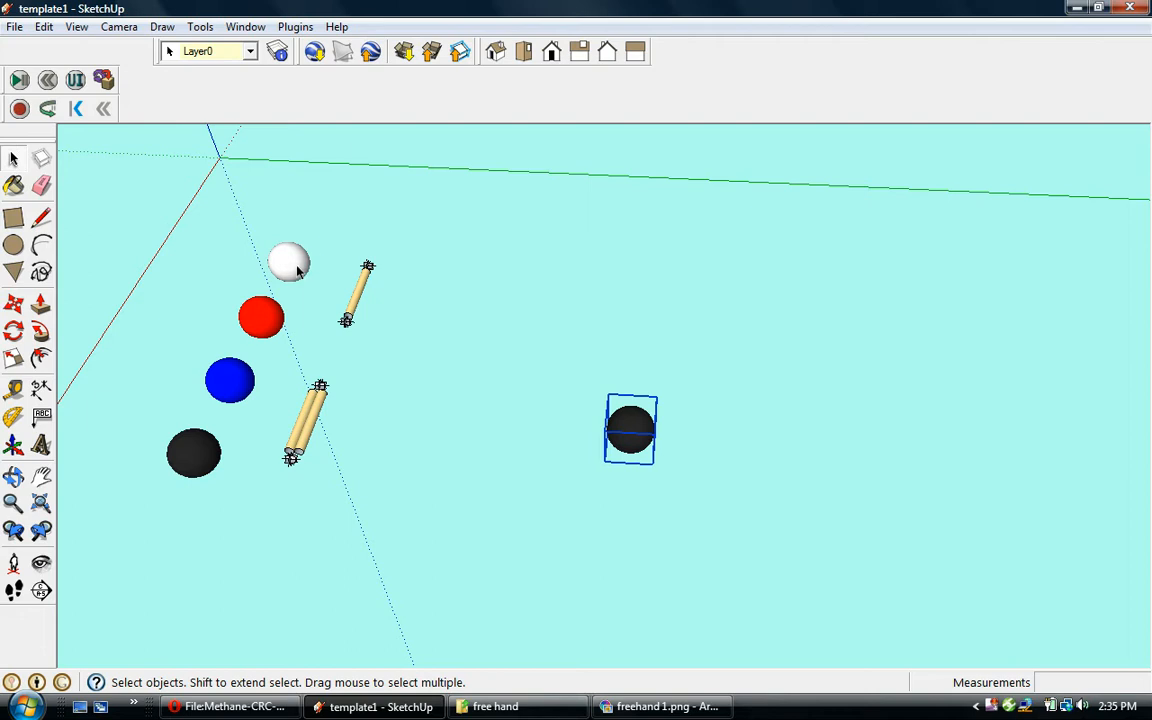
left_click(297, 272)
left_click(44, 27)
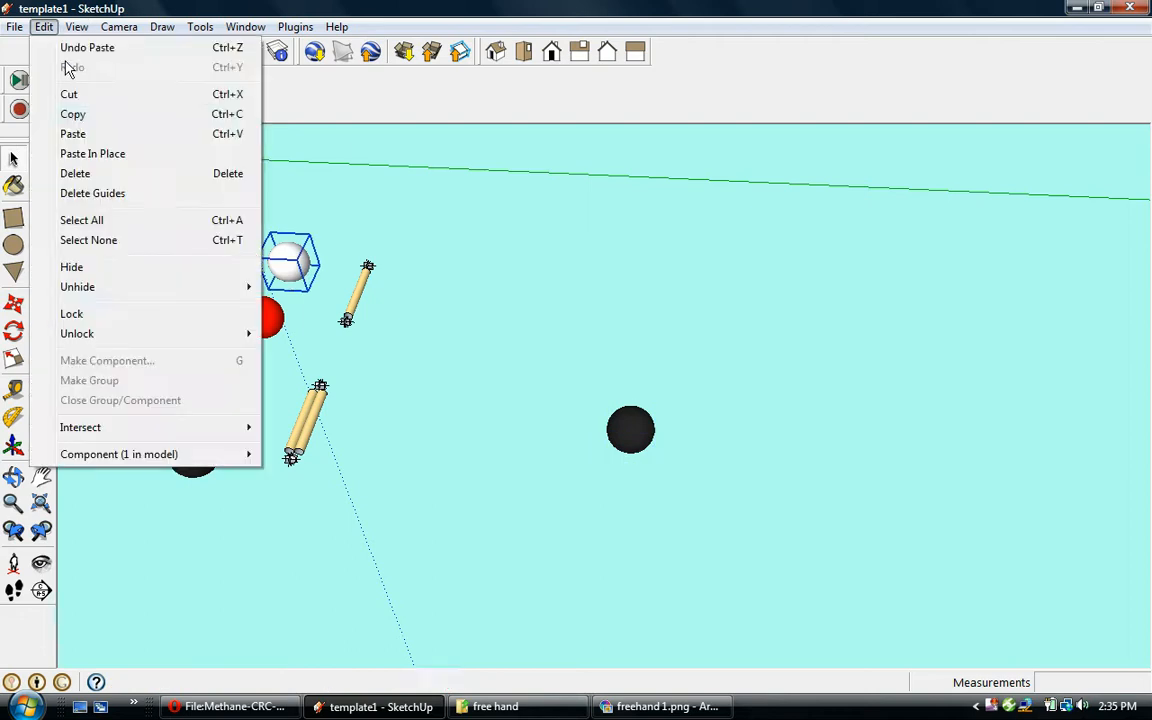
left_click(74, 117)
left_click(44, 27)
left_click(72, 133)
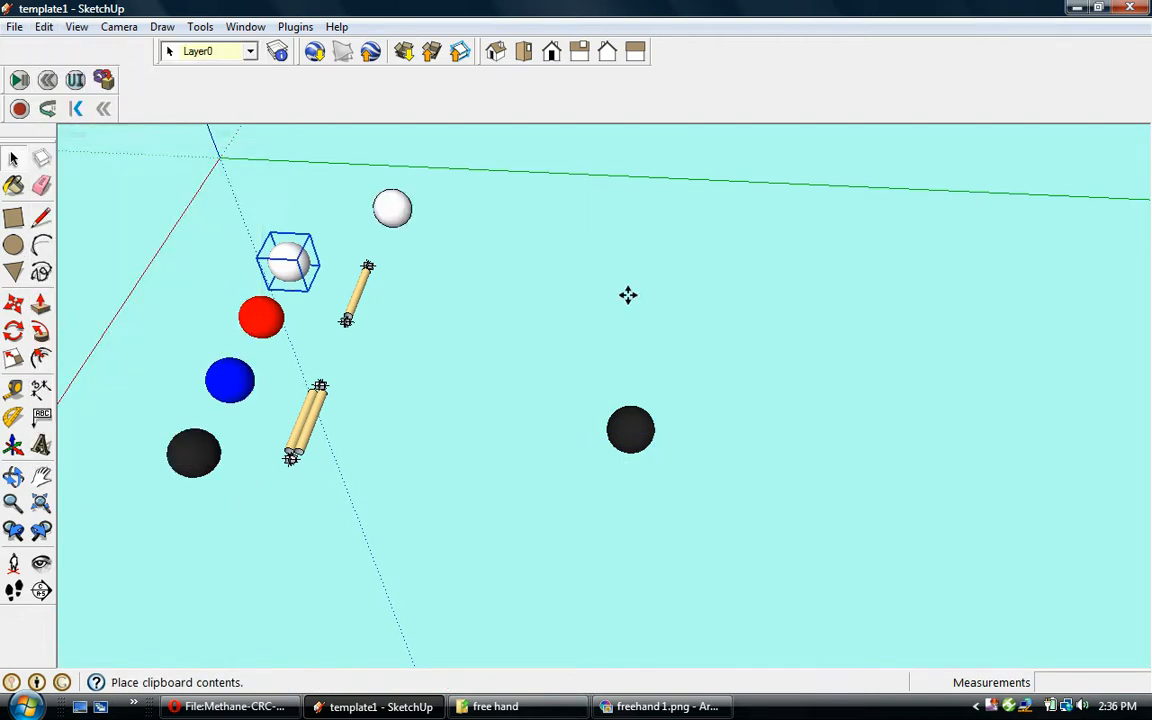
left_click(712, 349)
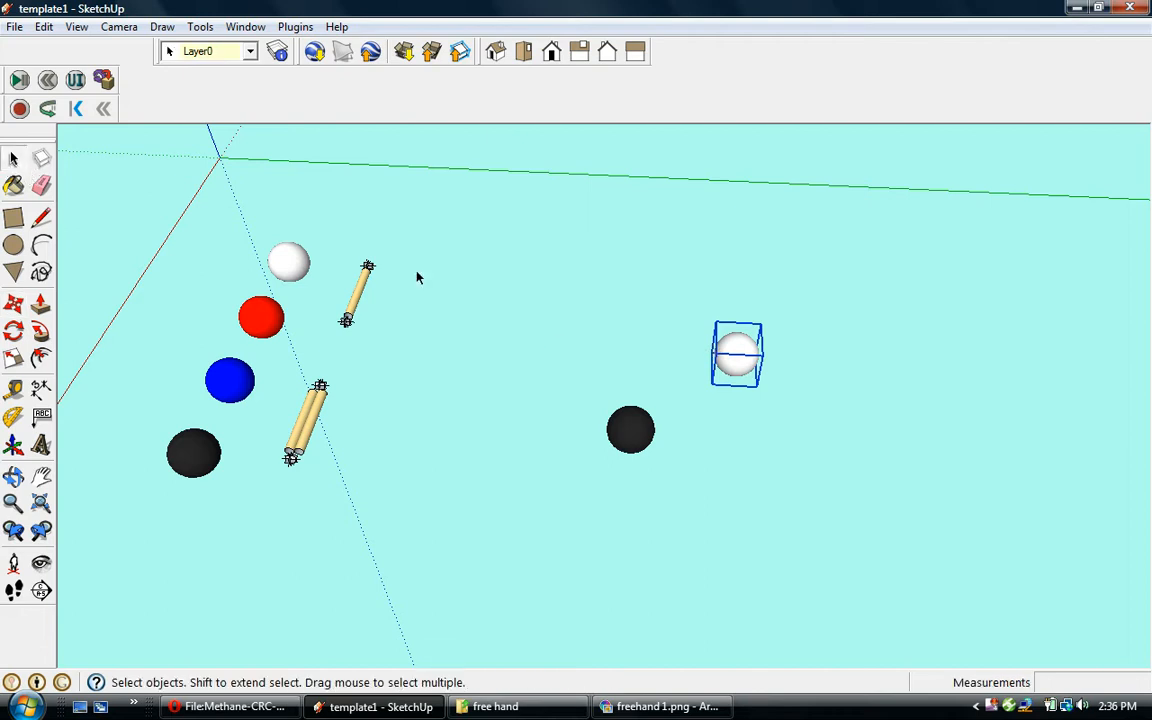
Step: Copy the single template stick and paste the duplicate beside the copied white and black spheres
left_click(358, 298)
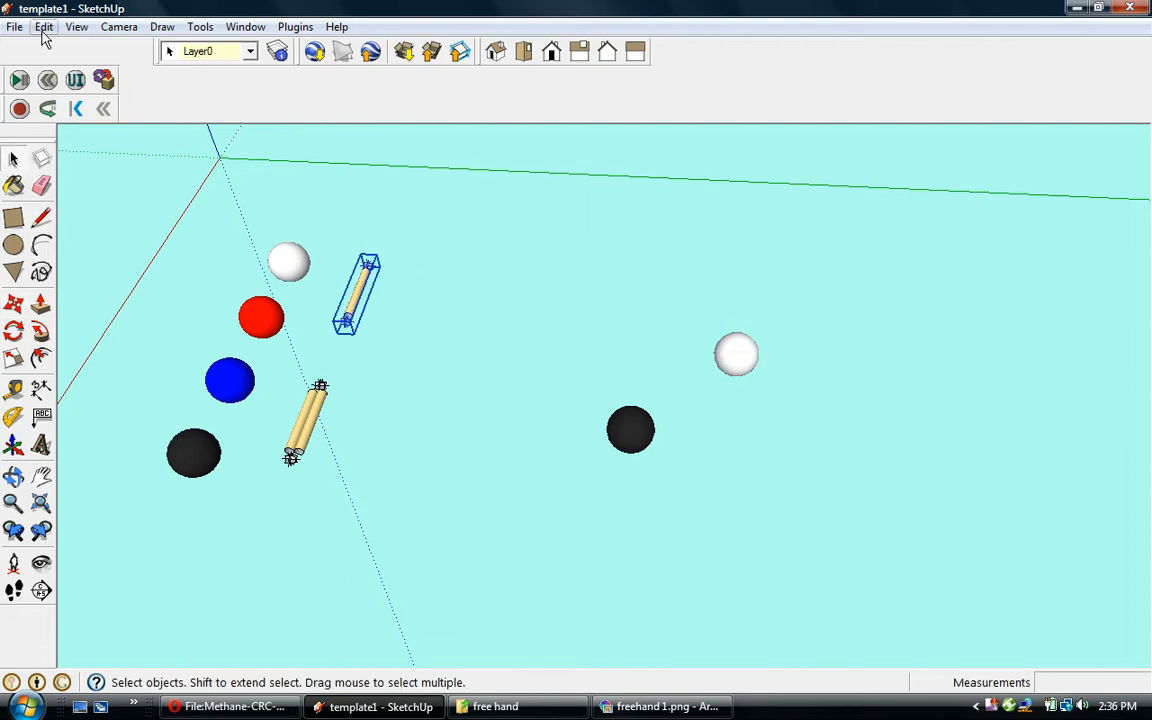
left_click(44, 27)
left_click(72, 114)
left_click(44, 27)
left_click(77, 134)
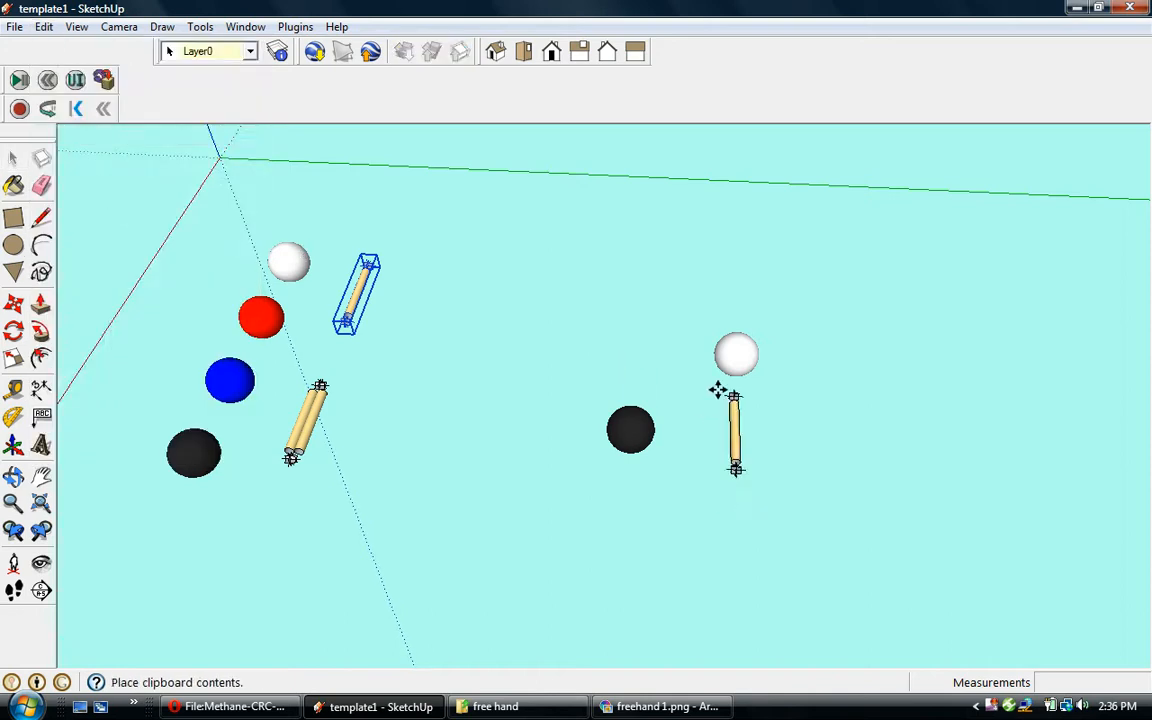
left_click(721, 391)
Step: Turn on the X-ray face style for the model
scroll(786, 405, "up", 5)
middle_click_drag(786, 405, 639, 387)
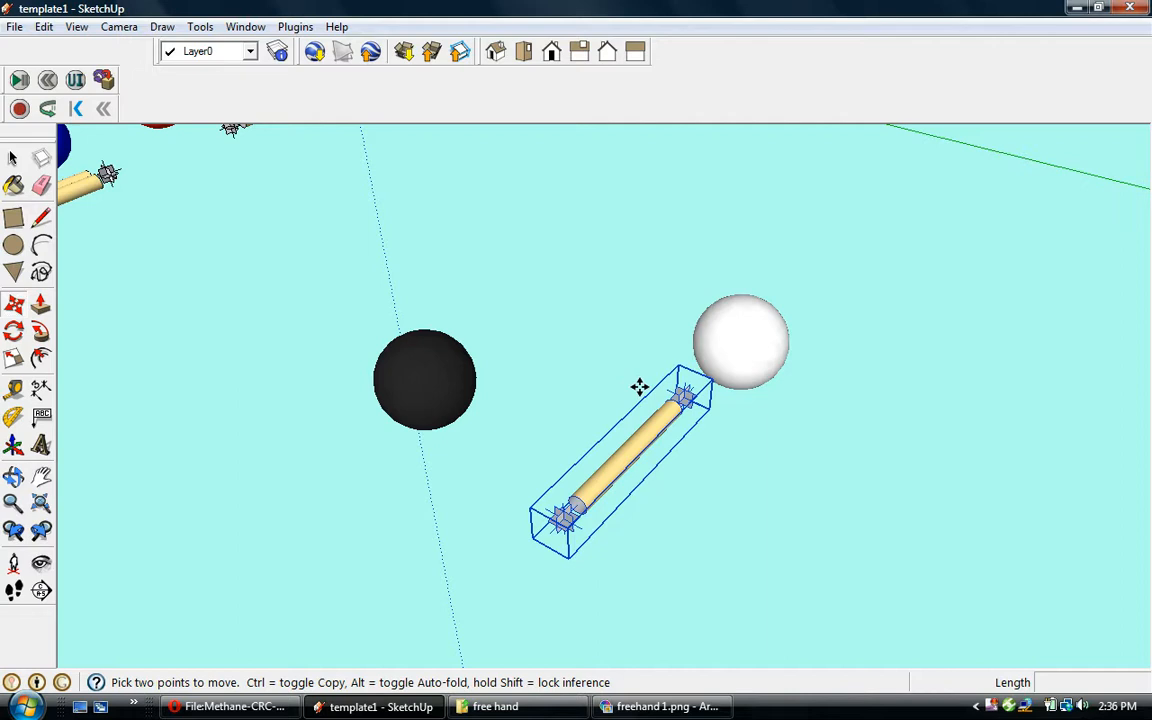
left_click(77, 30)
mouse_move(121, 267)
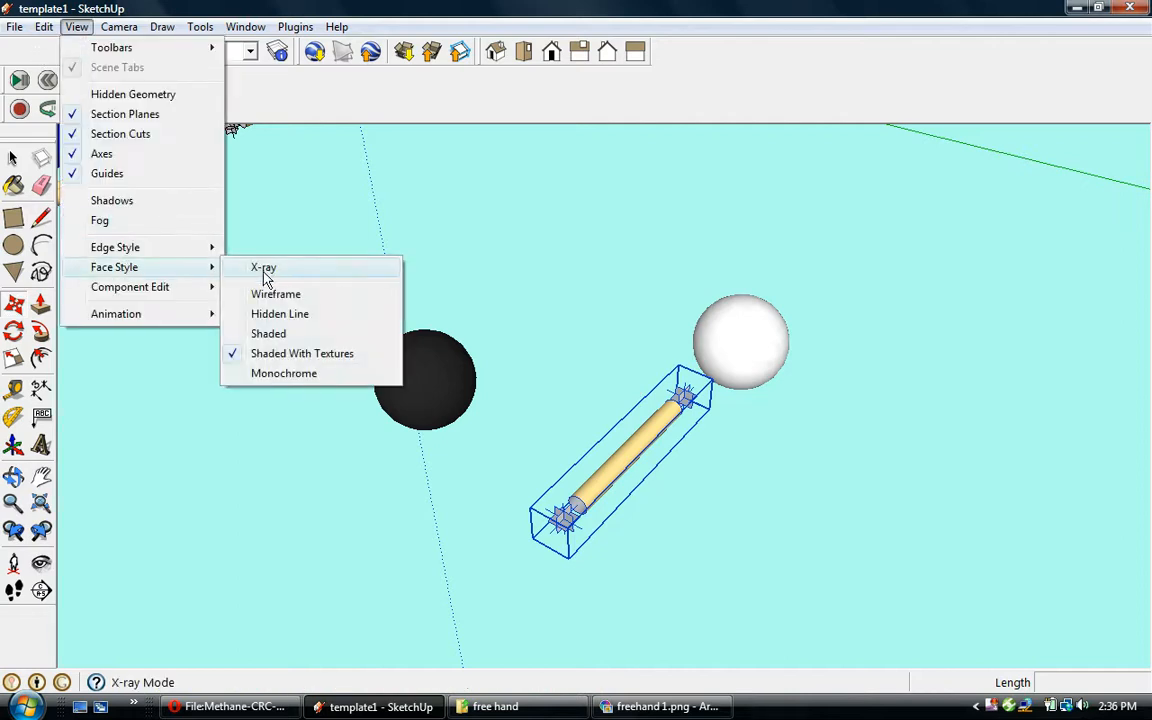
left_click(262, 270)
Step: Move the copied stick so the centre of its end cross lands on the centre of the copied white sphere
scroll(720, 401, "up", 4)
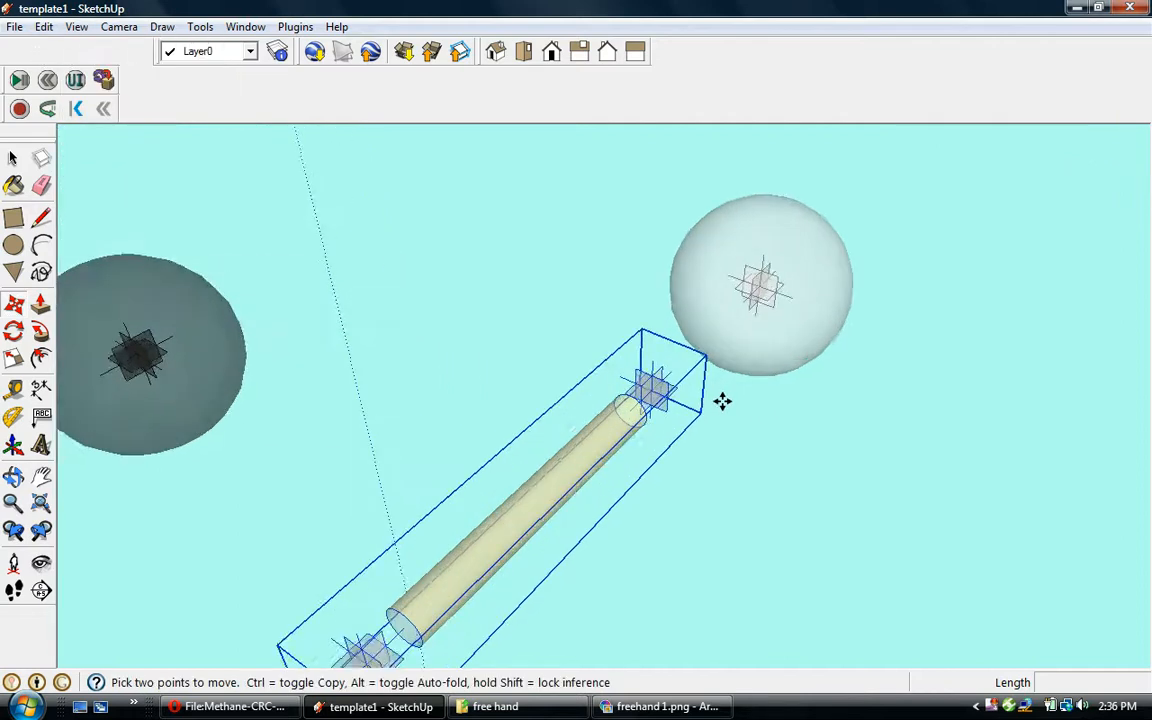
scroll(722, 401, "up", 2)
left_click(627, 390)
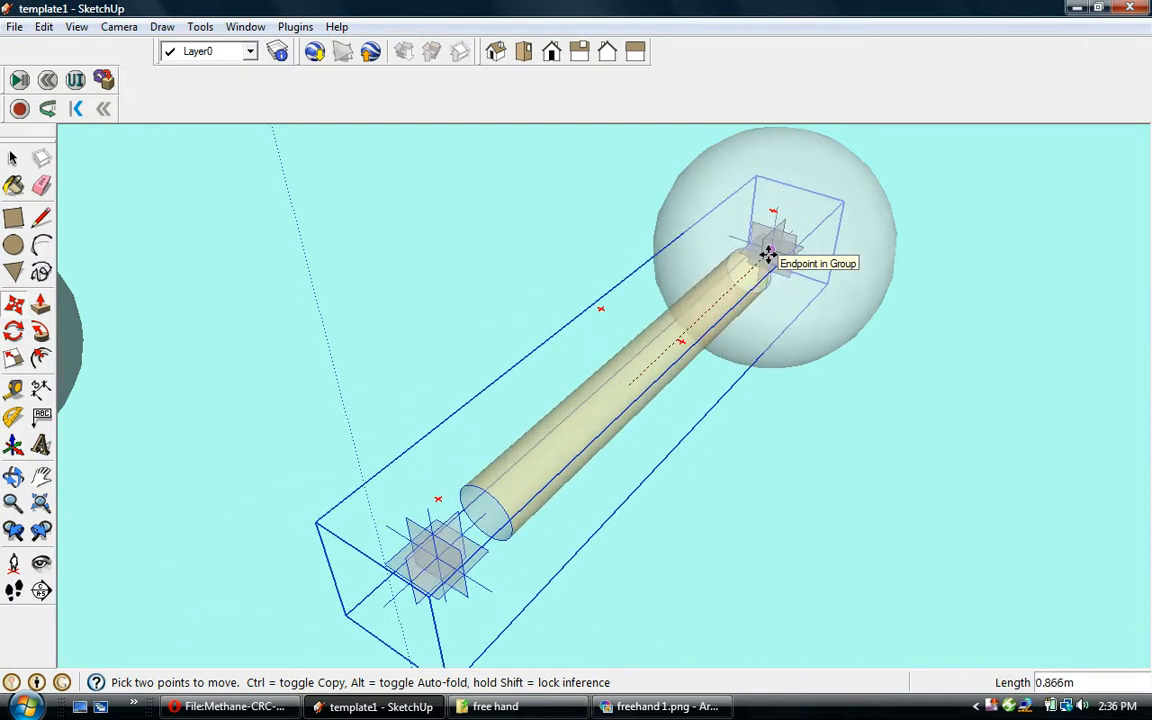
left_click(768, 254)
mouse_move(818, 373)
middle_mouse_down()
mouse_move(681, 380)
mouse_move(823, 396)
middle_mouse_up()
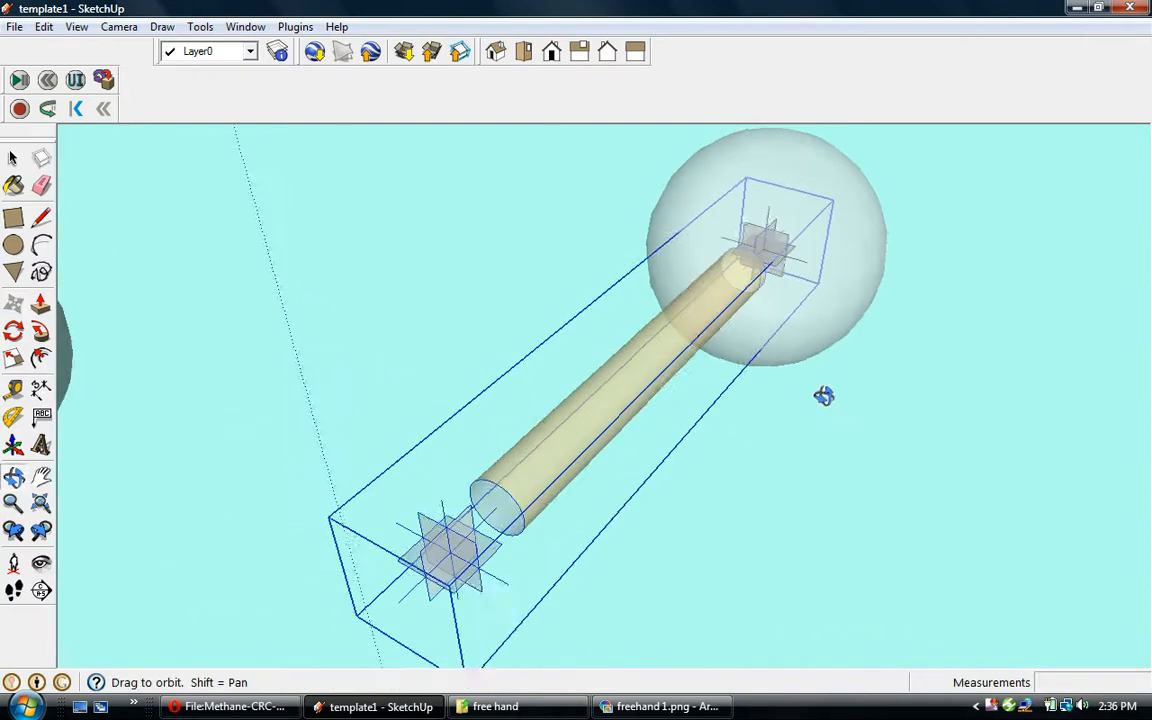
scroll(815, 390, "down", 3)
Step: Group the copied stick together with the white sphere attached to its end
left_click(14, 159)
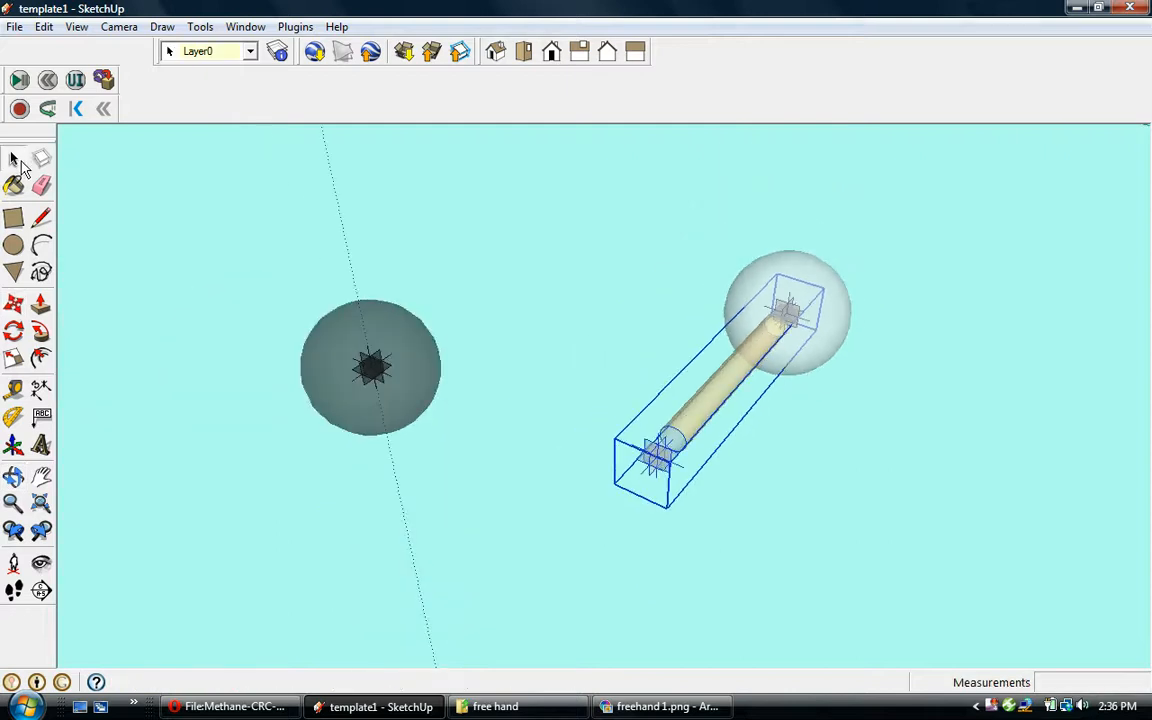
left_click(822, 365, "shift")
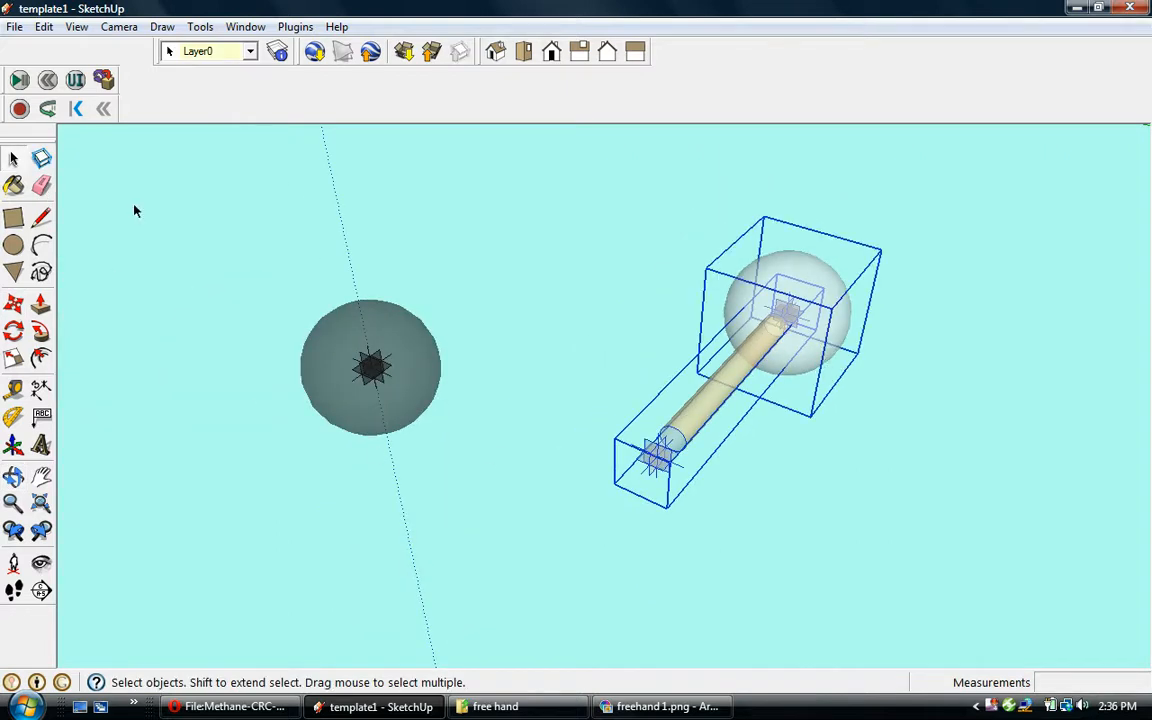
left_click(42, 28)
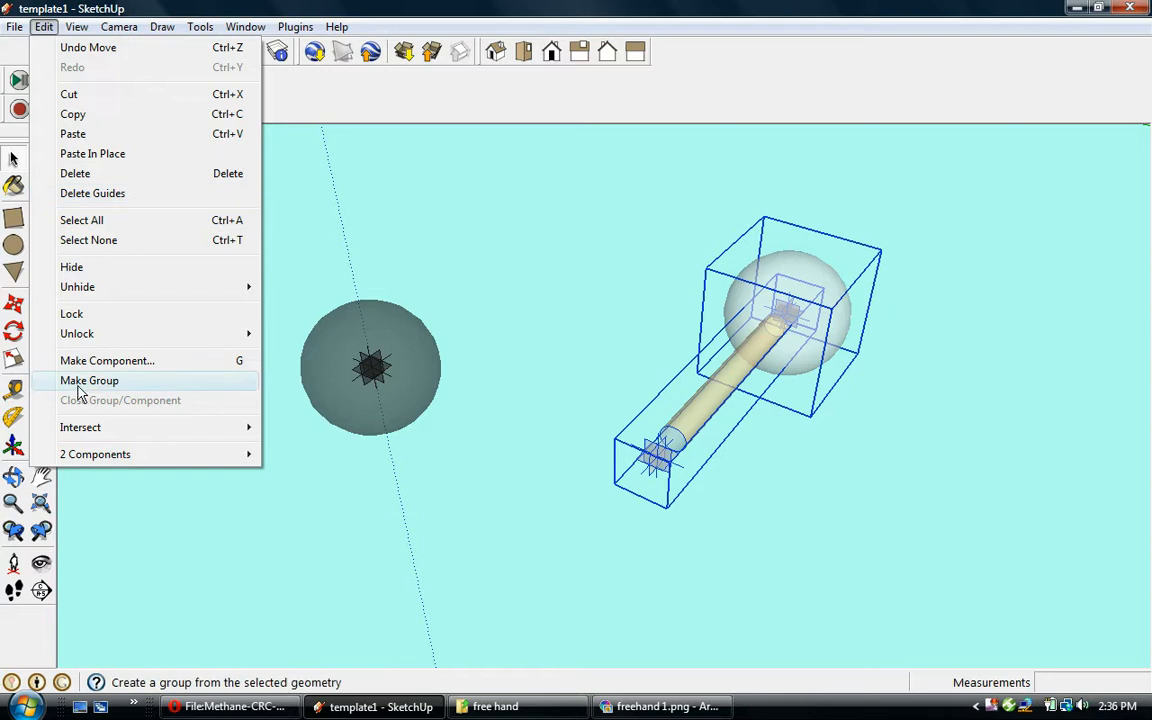
left_click(87, 381)
Step: Examine the top hydrogen's orientation in the methane image in Opera and return to SketchUp
scroll(327, 405, "down", 4)
middle_click_drag(330, 410, 302, 422)
middle_click_drag(389, 467, 355, 432)
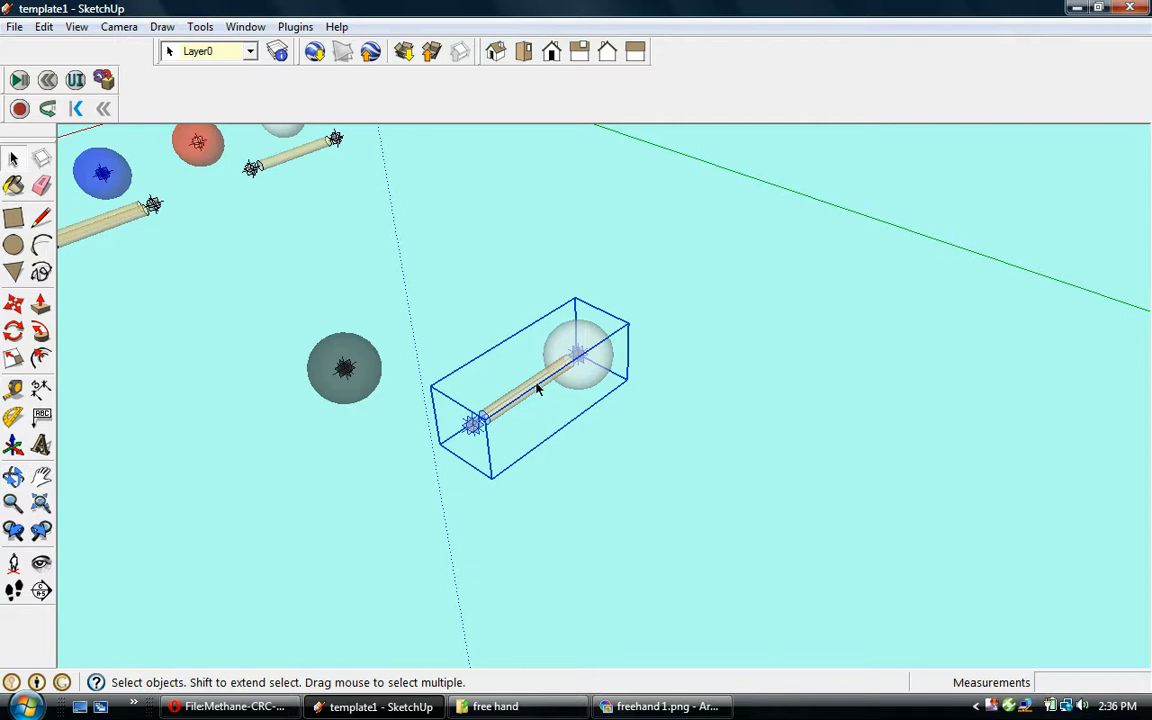
left_click(228, 706)
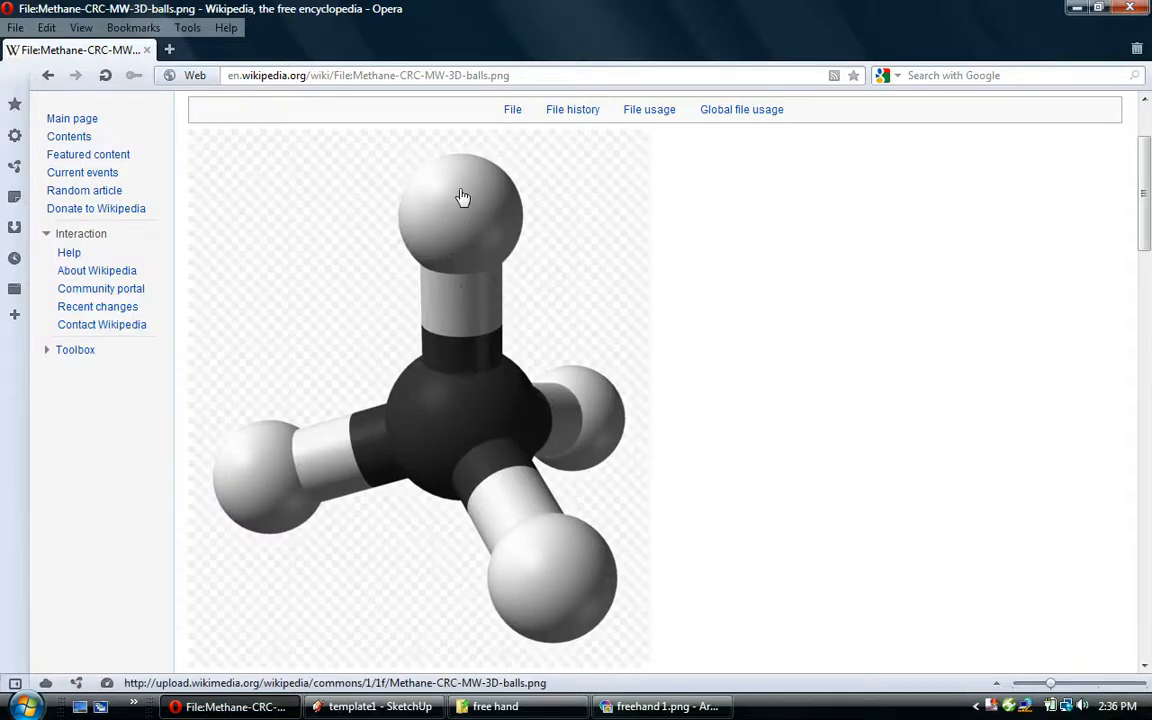
left_click(382, 706)
middle_click_drag(422, 592, 441, 560)
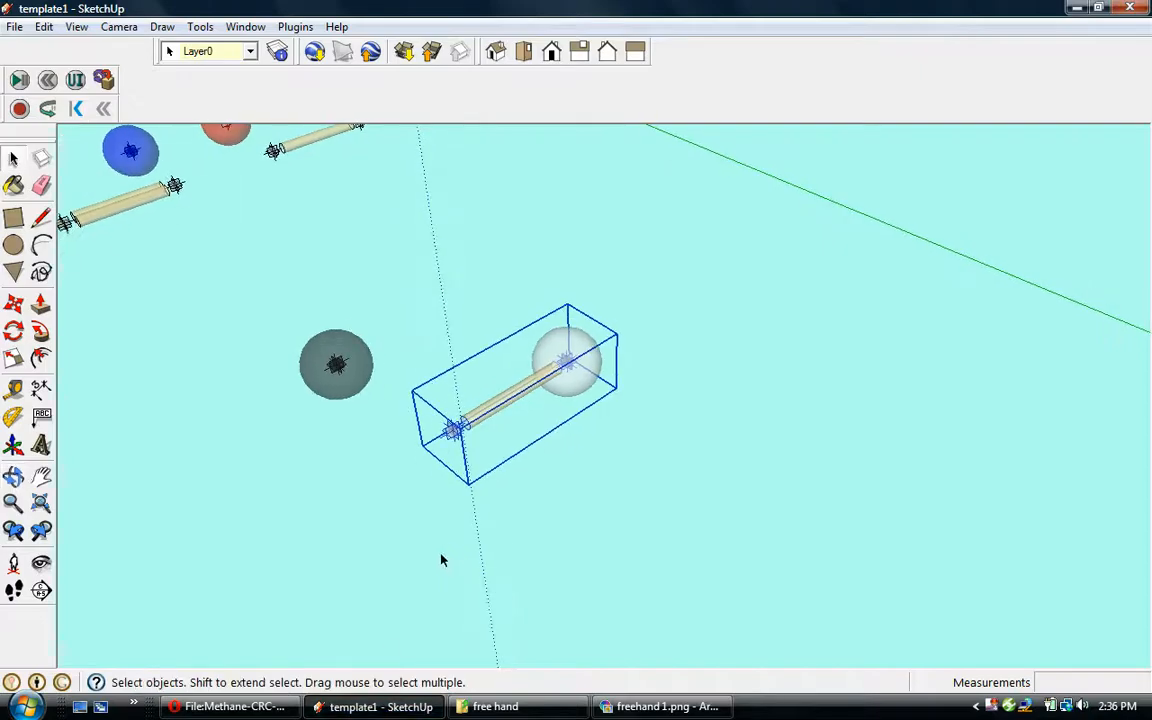
Step: Rotate the stick-and-sphere group until it stands upright with the white sphere on top
left_click(14, 331)
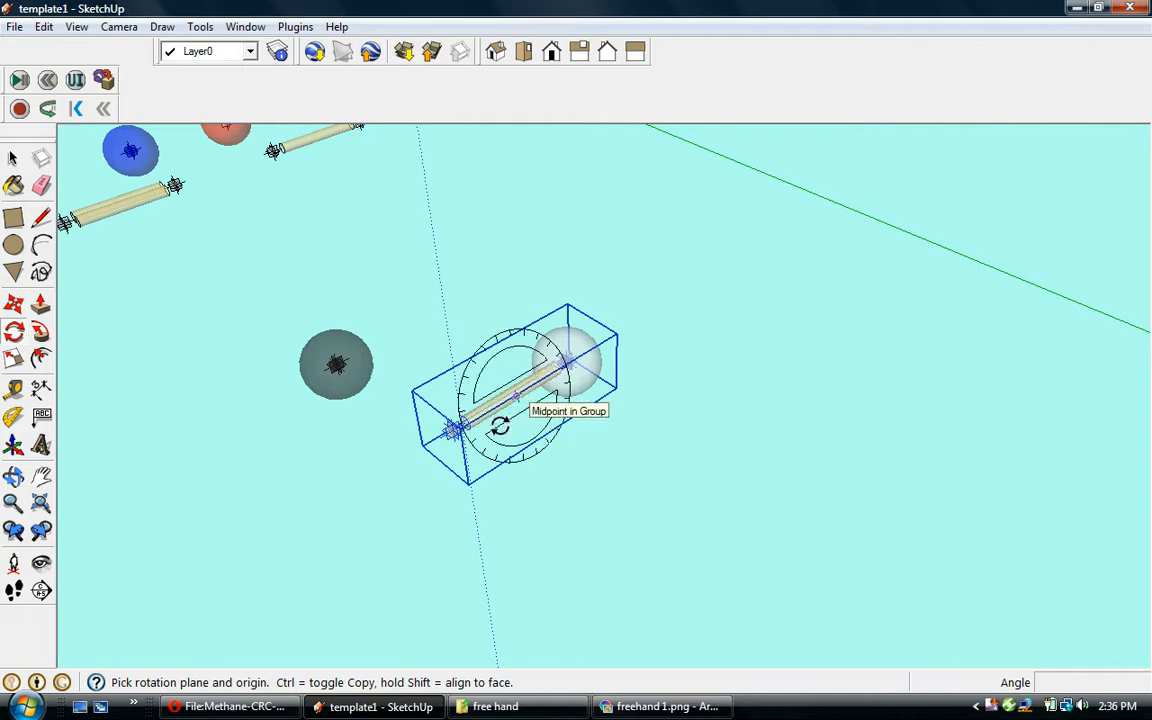
left_click(14, 305)
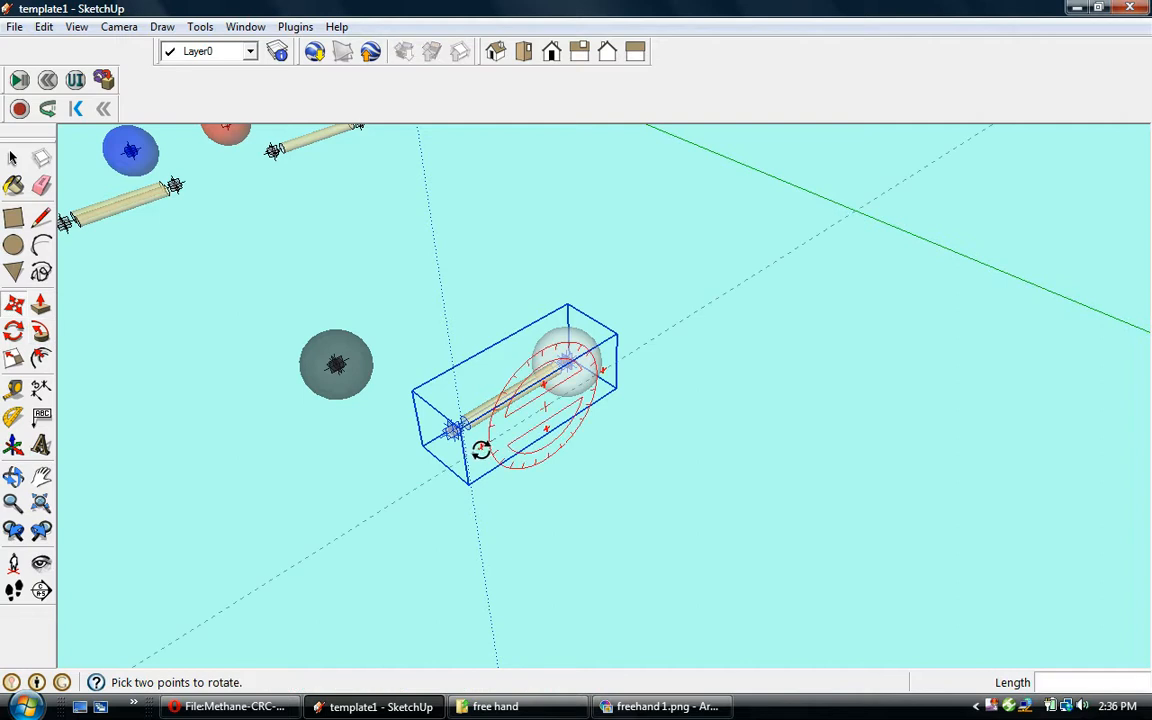
left_click(481, 450)
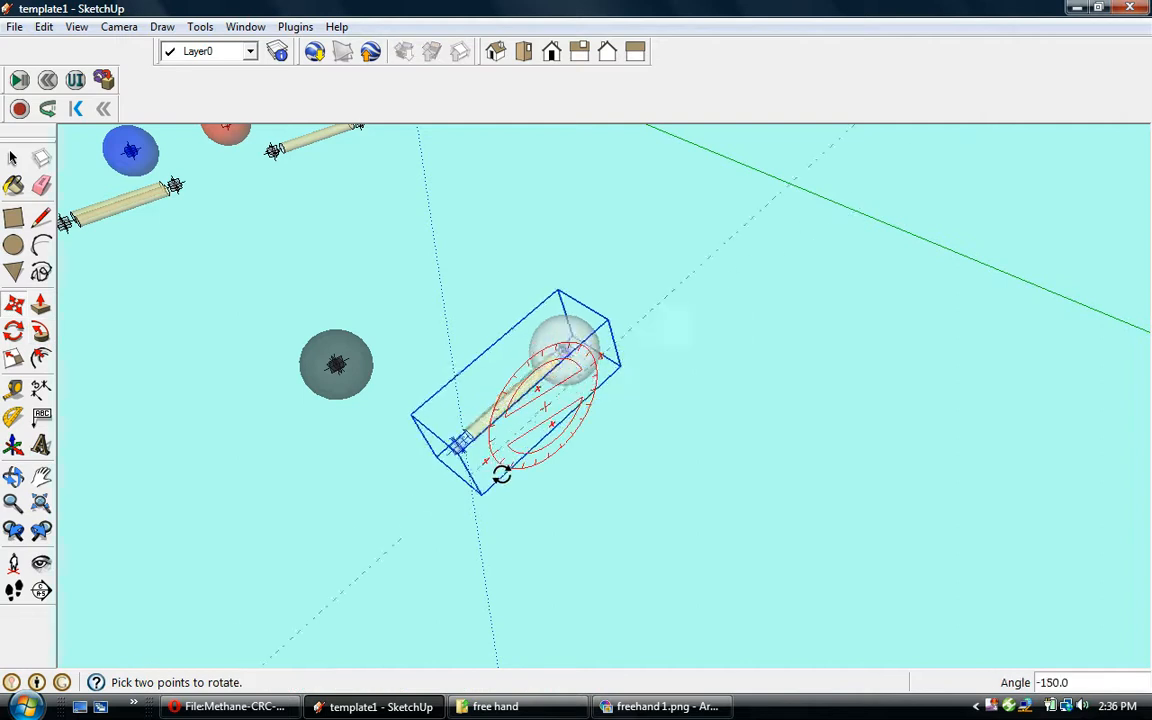
left_click(552, 459)
Step: Move the upright group by its lower cross centre to the edge of the copied black sphere
middle_click_drag(440, 532, 380, 478)
scroll(610, 480, "up", 8)
key("m")
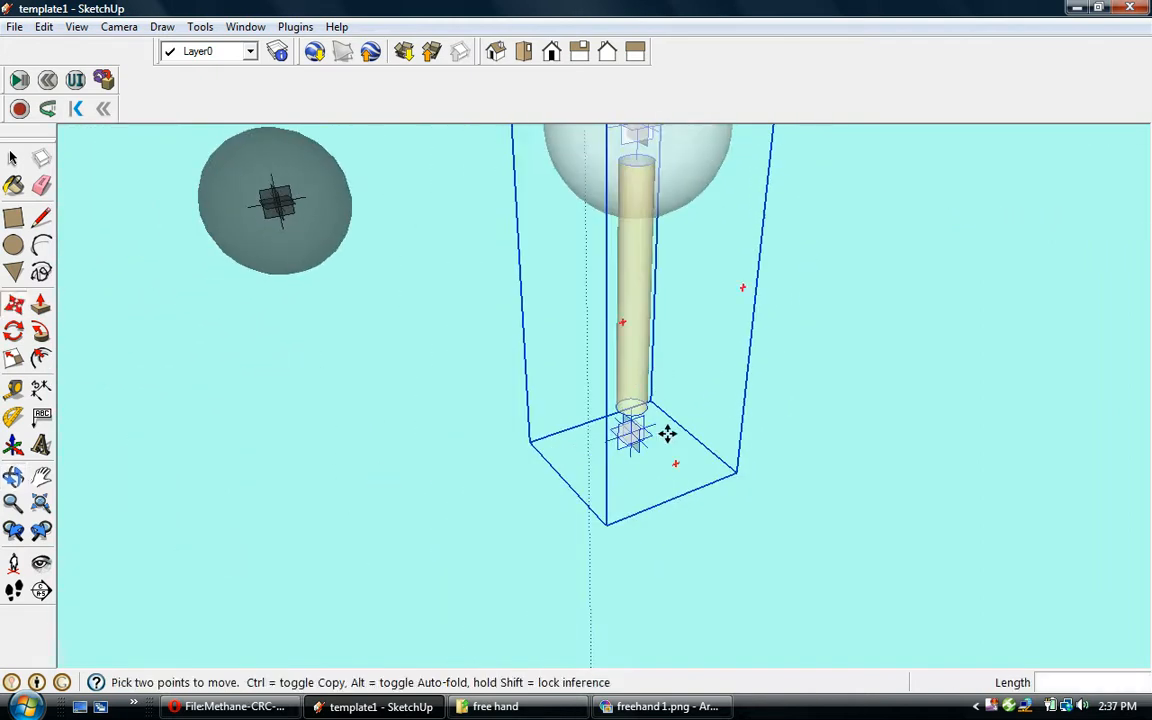
mouse_move(677, 462)
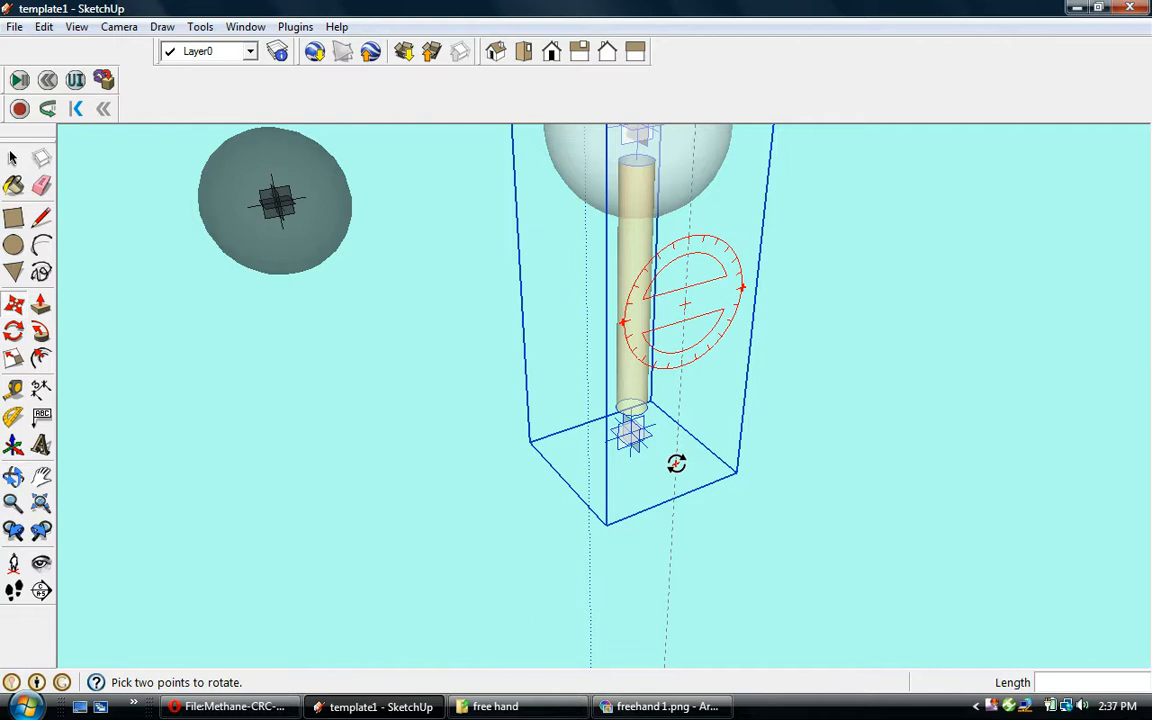
middle_click_drag(481, 494, 694, 463)
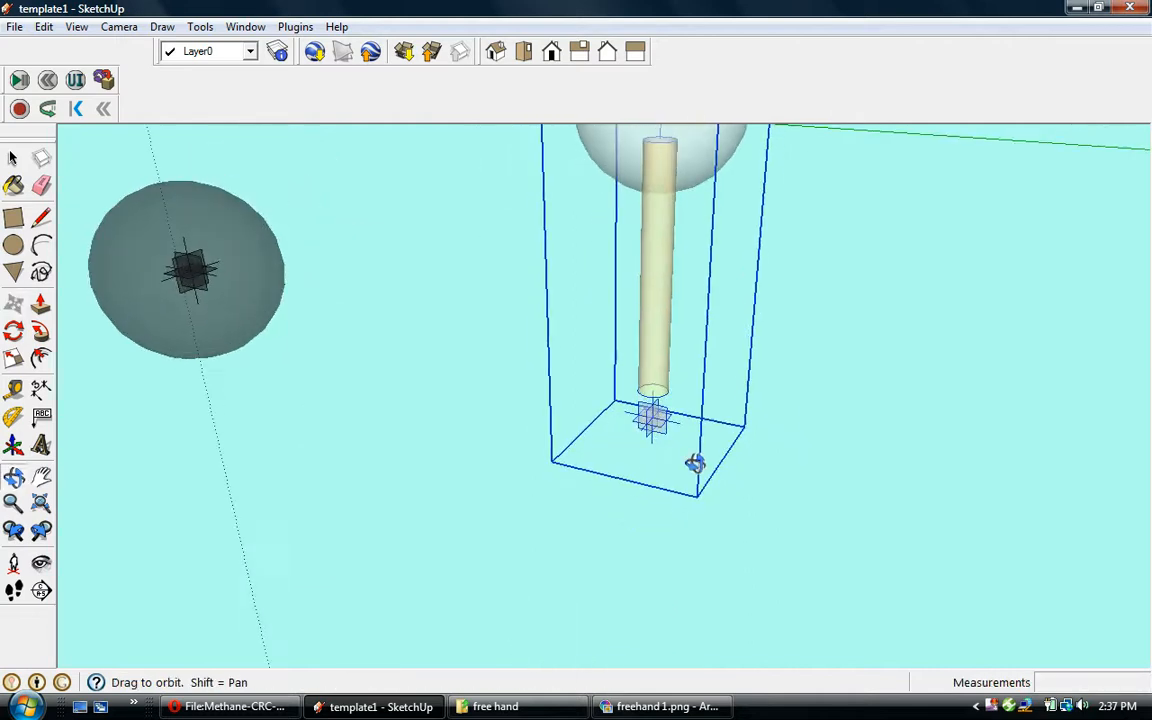
left_click(652, 418)
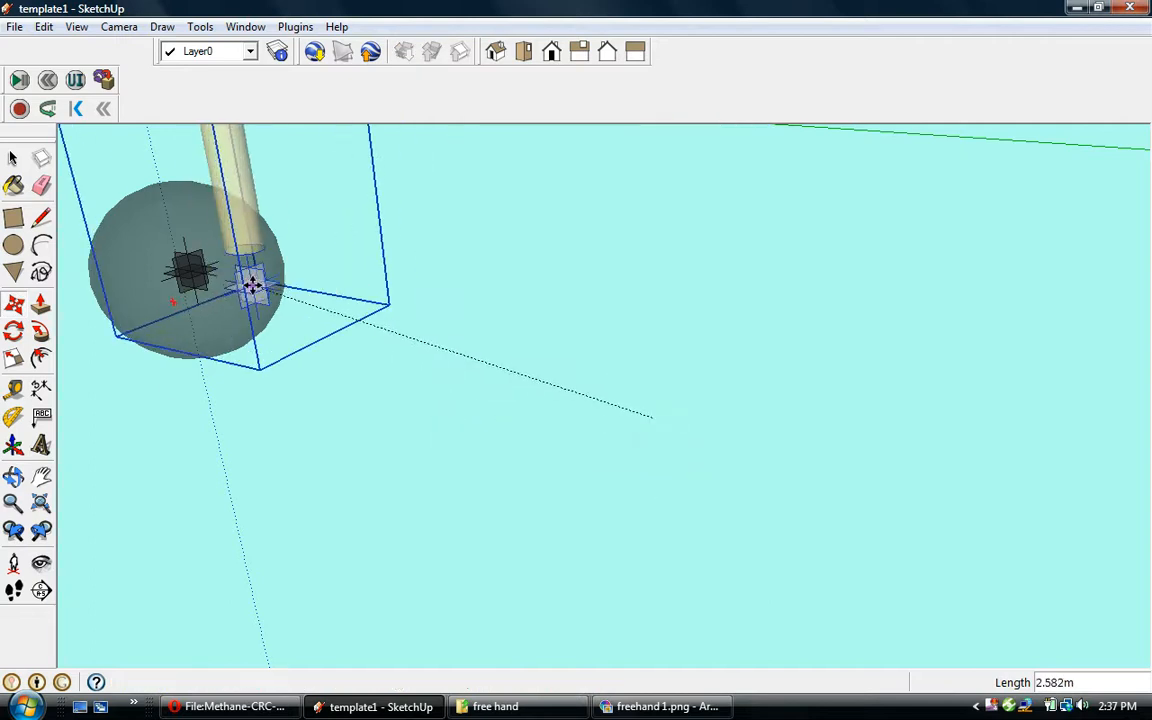
left_click(251, 287)
Step: Move the group so its lower cross centre coincides with the centre of the copied black sphere
left_click(41, 477)
left_click_drag(177, 460, 343, 515)
scroll(669, 501, "up", 6)
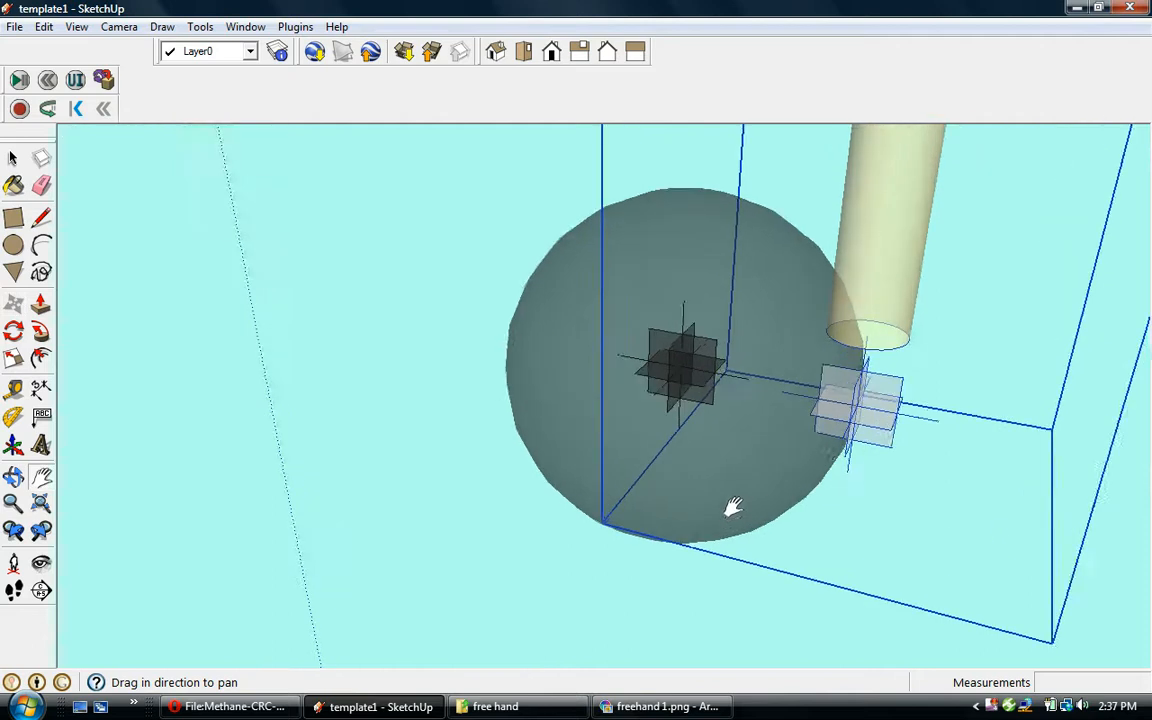
key("o")
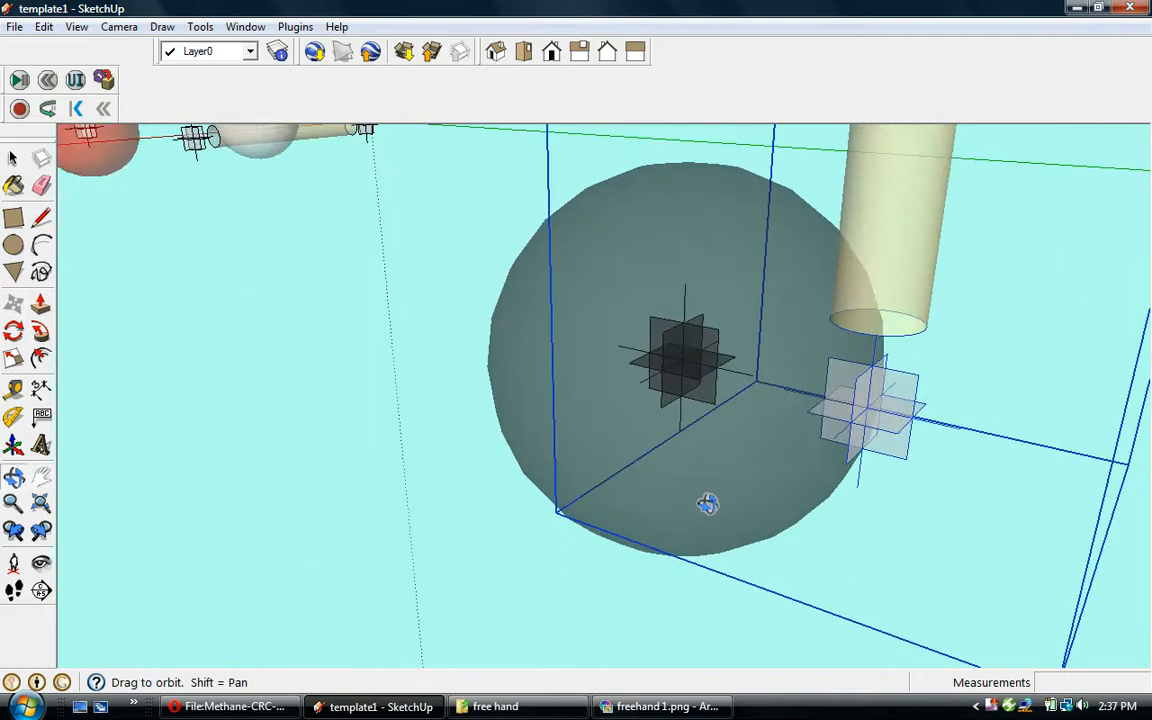
left_click(14, 304)
left_click(867, 408)
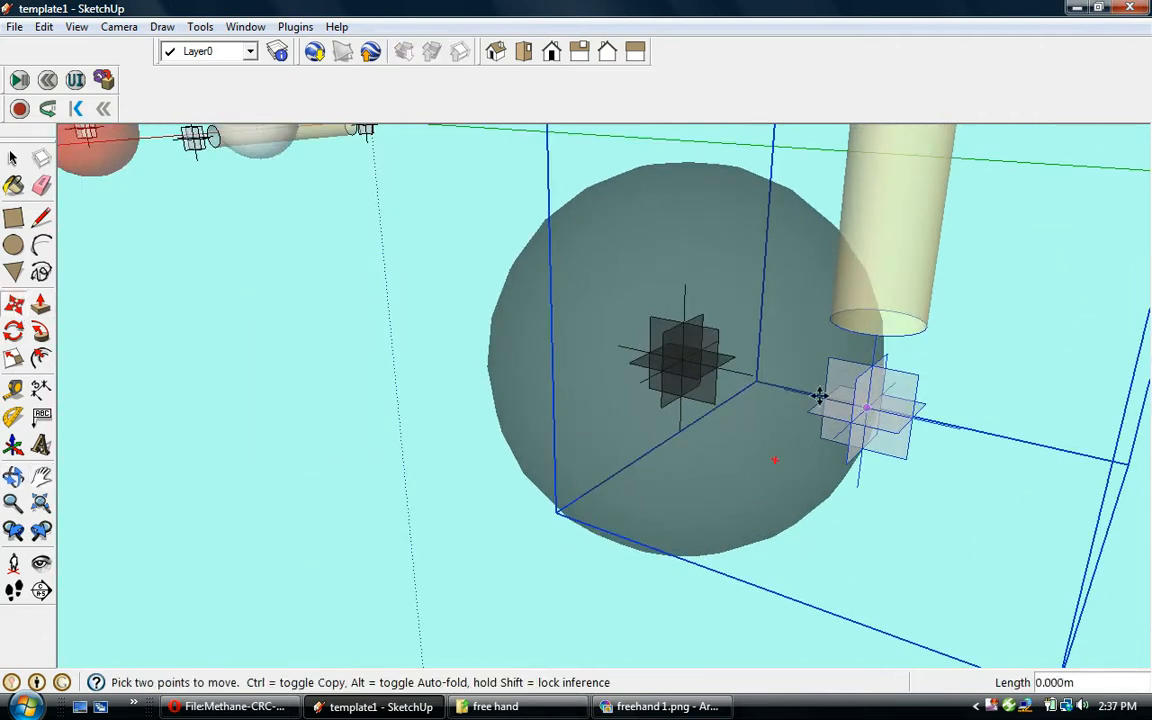
left_click(686, 361)
scroll(614, 513, "down", 10)
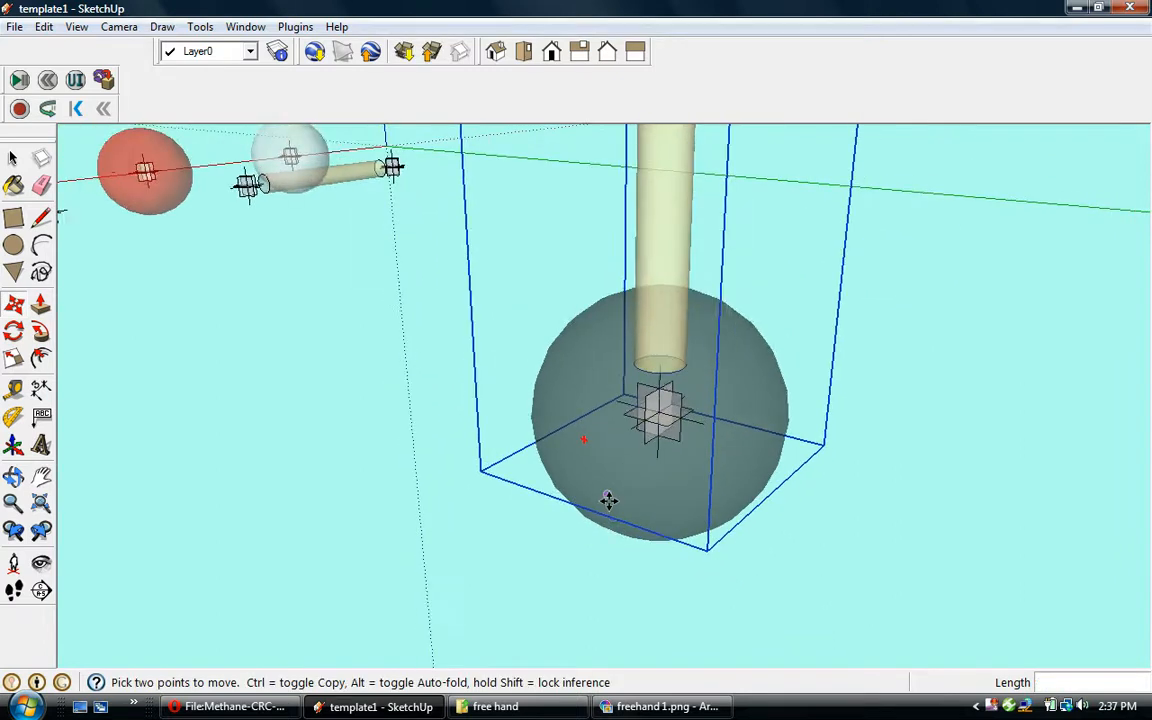
left_click(41, 475)
left_click_drag(476, 548, 437, 531)
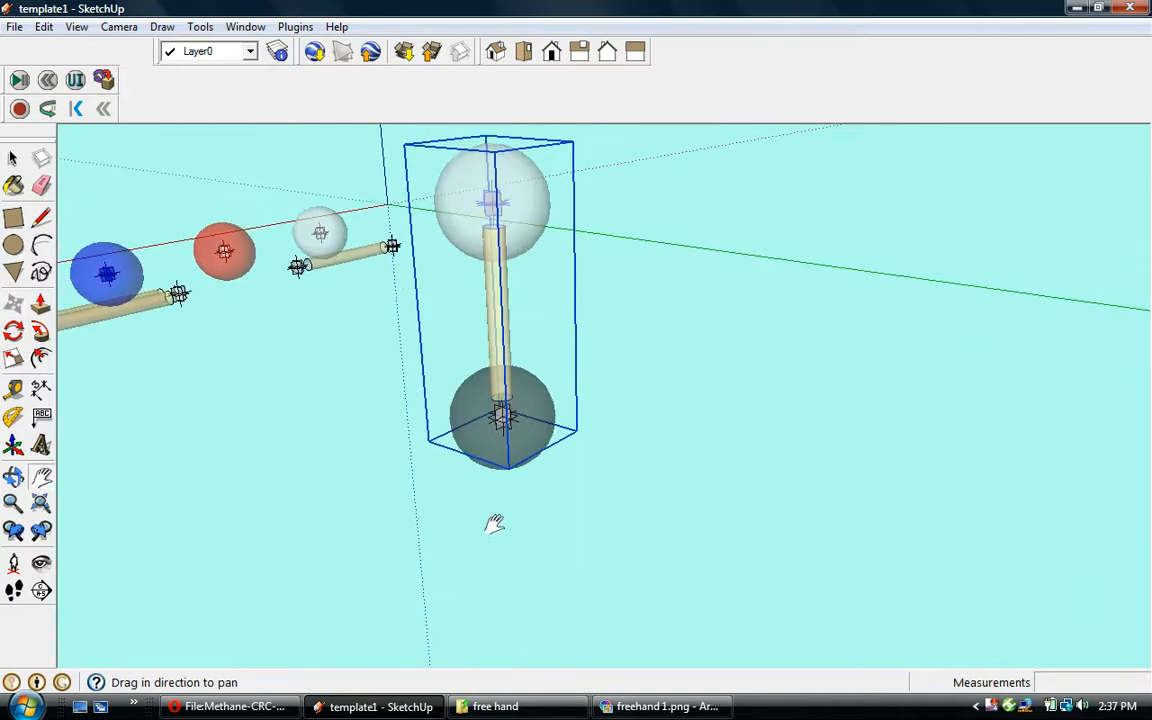
scroll(500, 523, "down", 3)
middle_click_drag(610, 548, 596, 553)
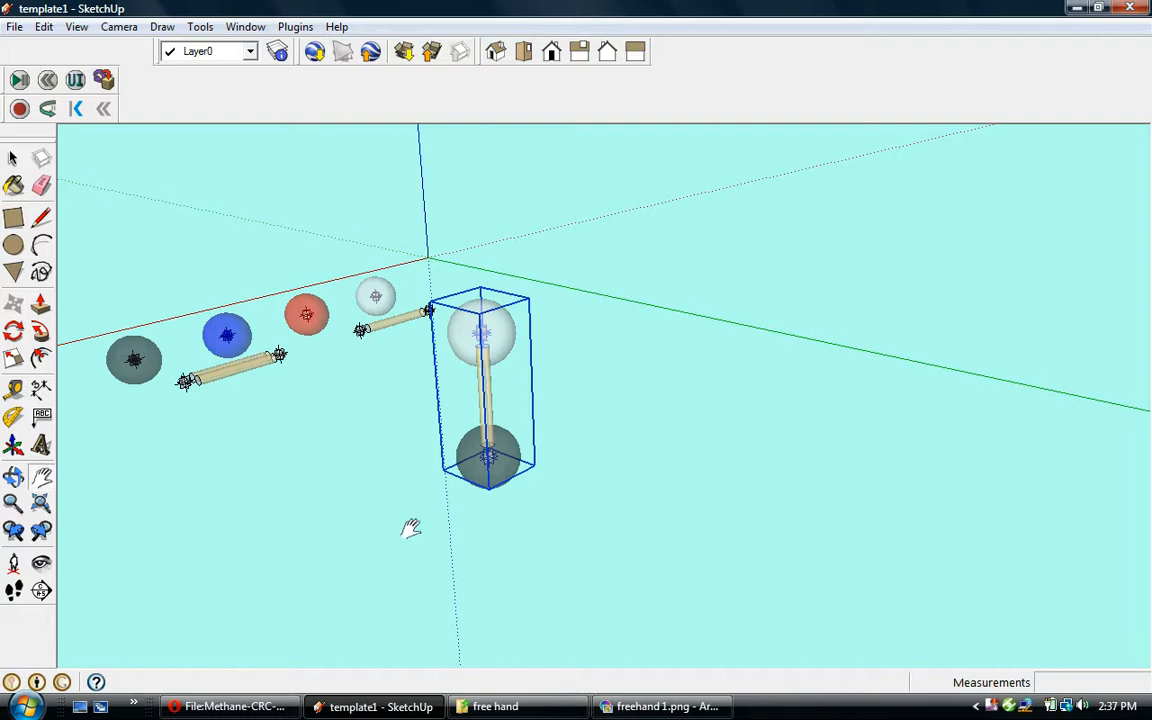
Step: Open the methane 2D dimensions diagram from Wikipedia's Methane article in Opera, examine its bond length and angle, and return to SketchUp
left_click(228, 706)
left_click(47, 77)
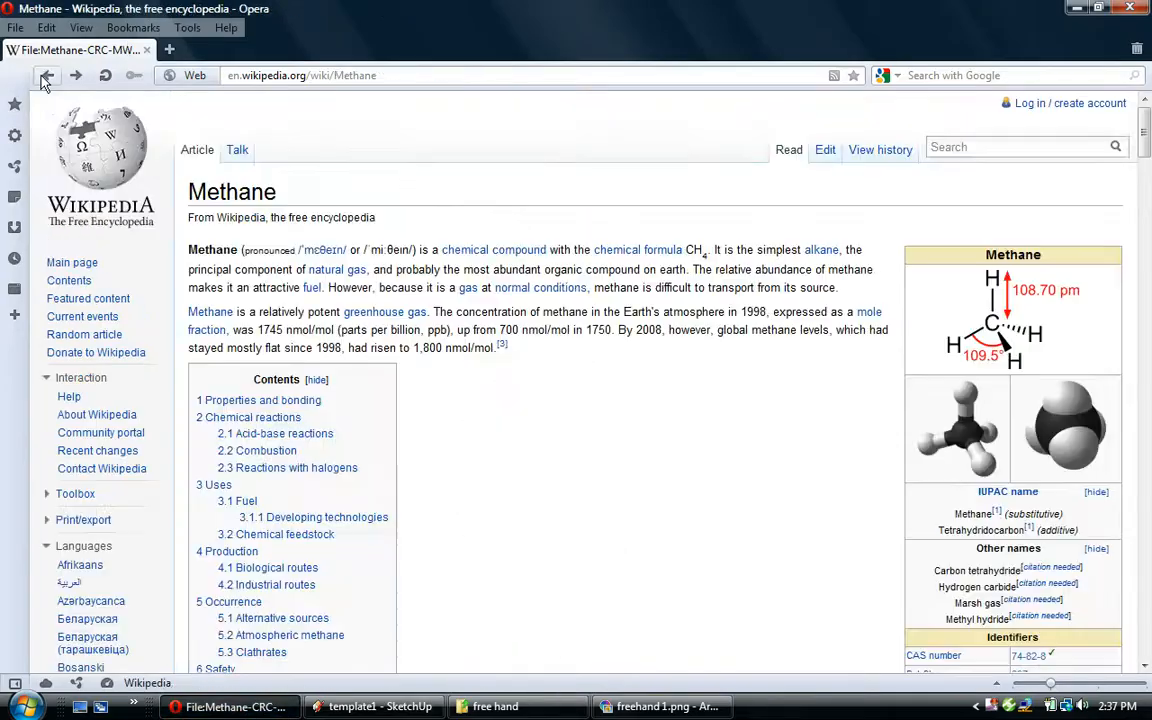
left_click(999, 340)
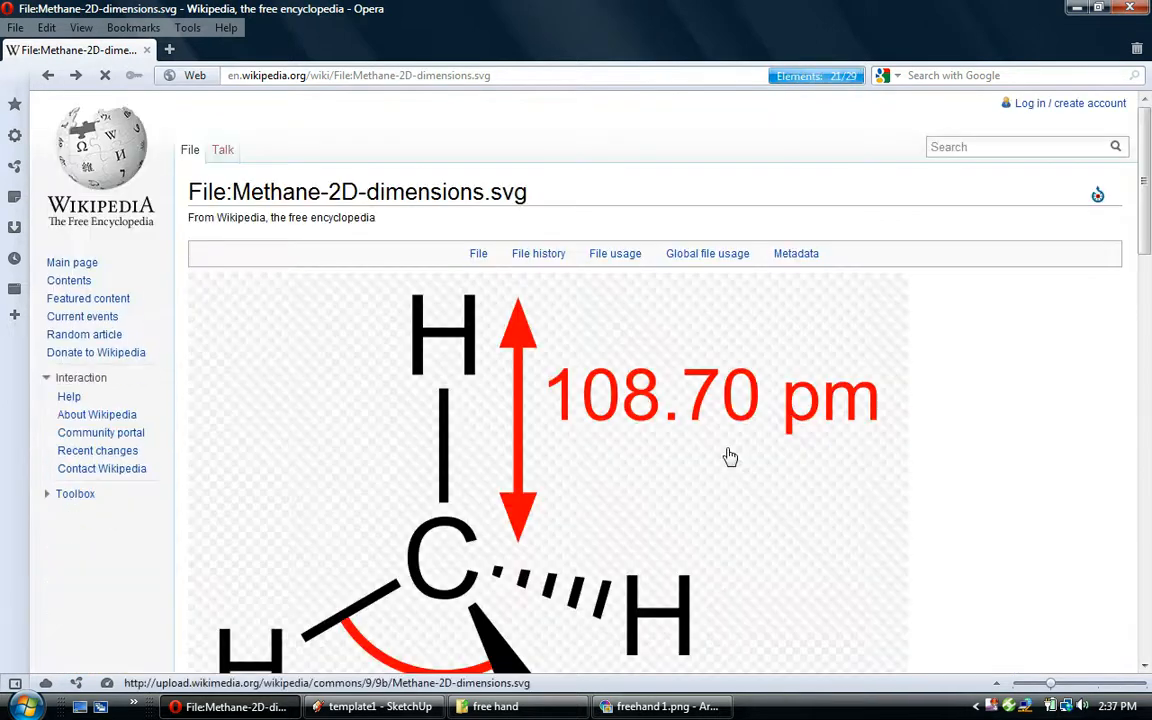
scroll(750, 484, "down", 3)
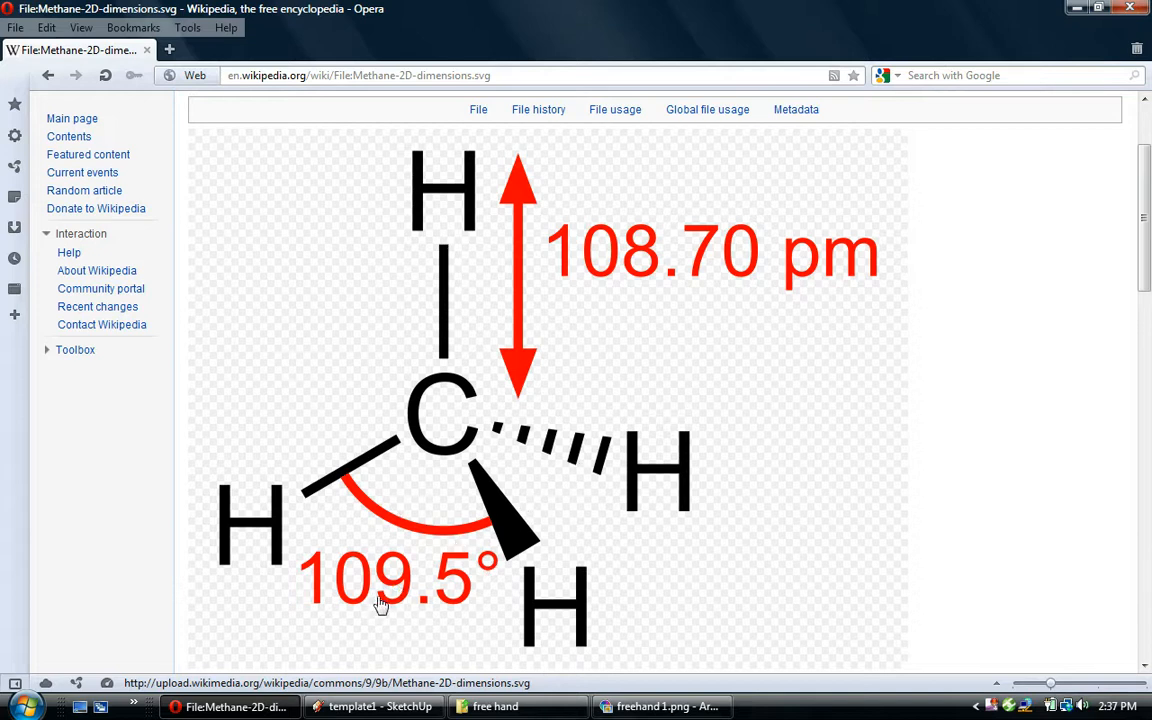
left_click(378, 706)
left_click_drag(587, 622, 522, 622)
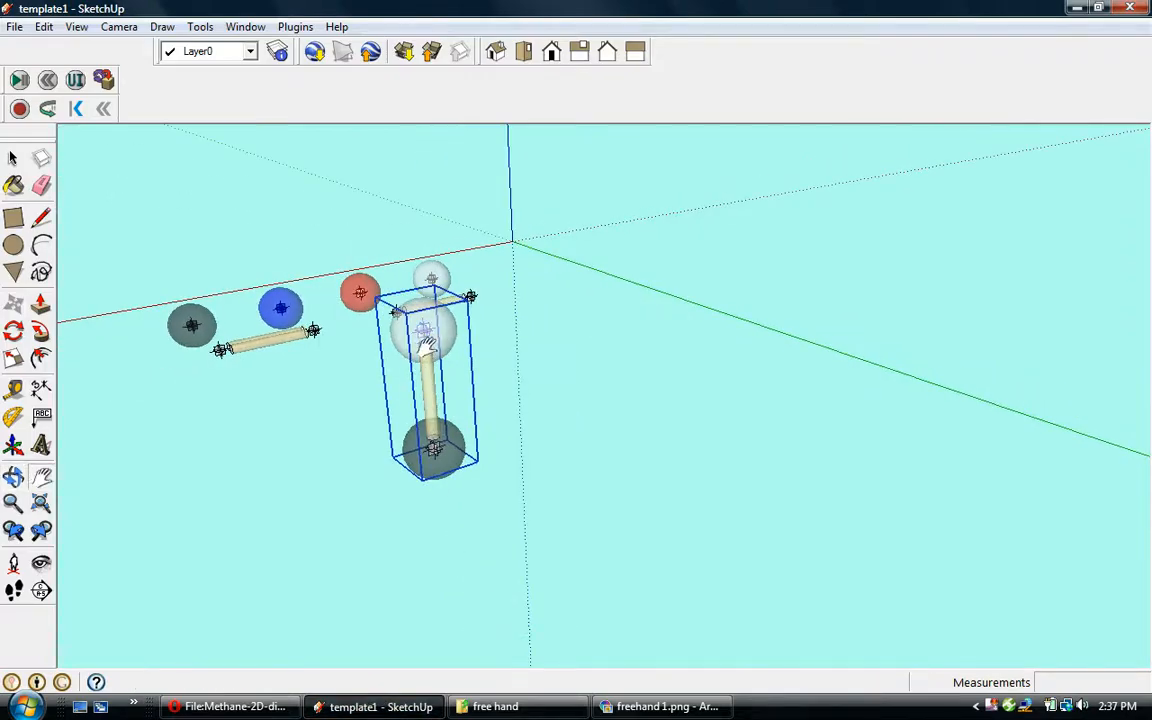
Step: Copy the upright stick-and-white-sphere group and paste the duplicate beside the original
left_click(43, 27)
left_click(66, 113)
left_click(44, 28)
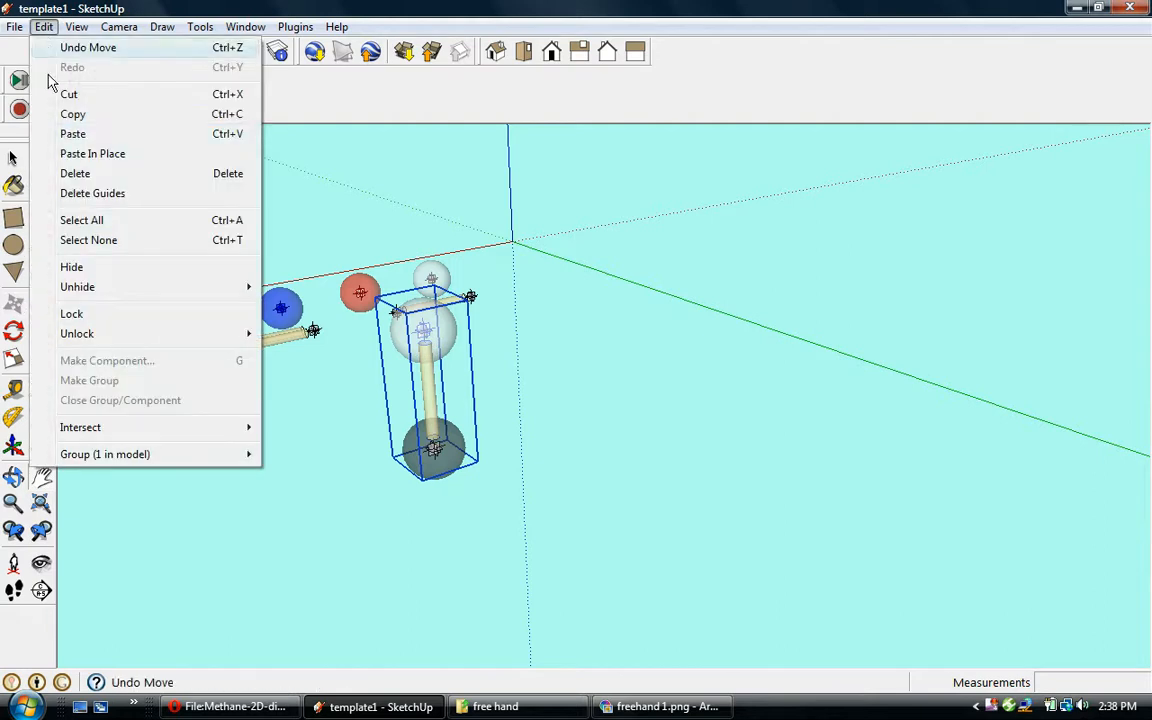
left_click(66, 134)
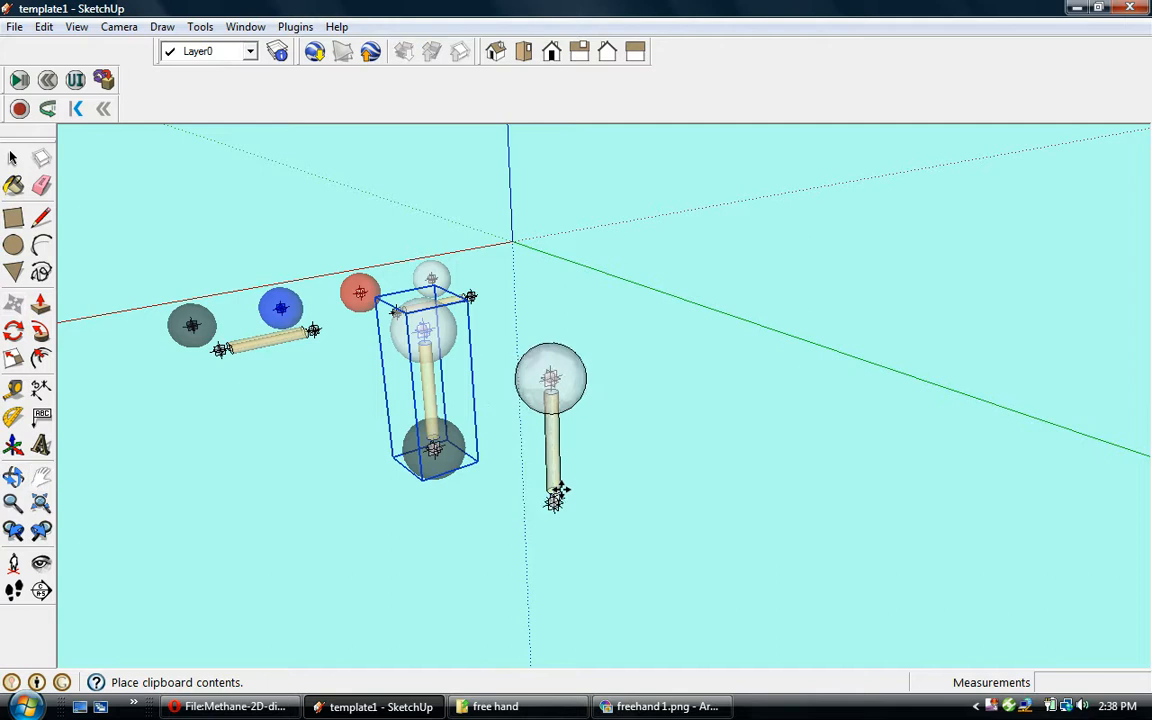
left_click(556, 500)
middle_click_drag(488, 558, 463, 555)
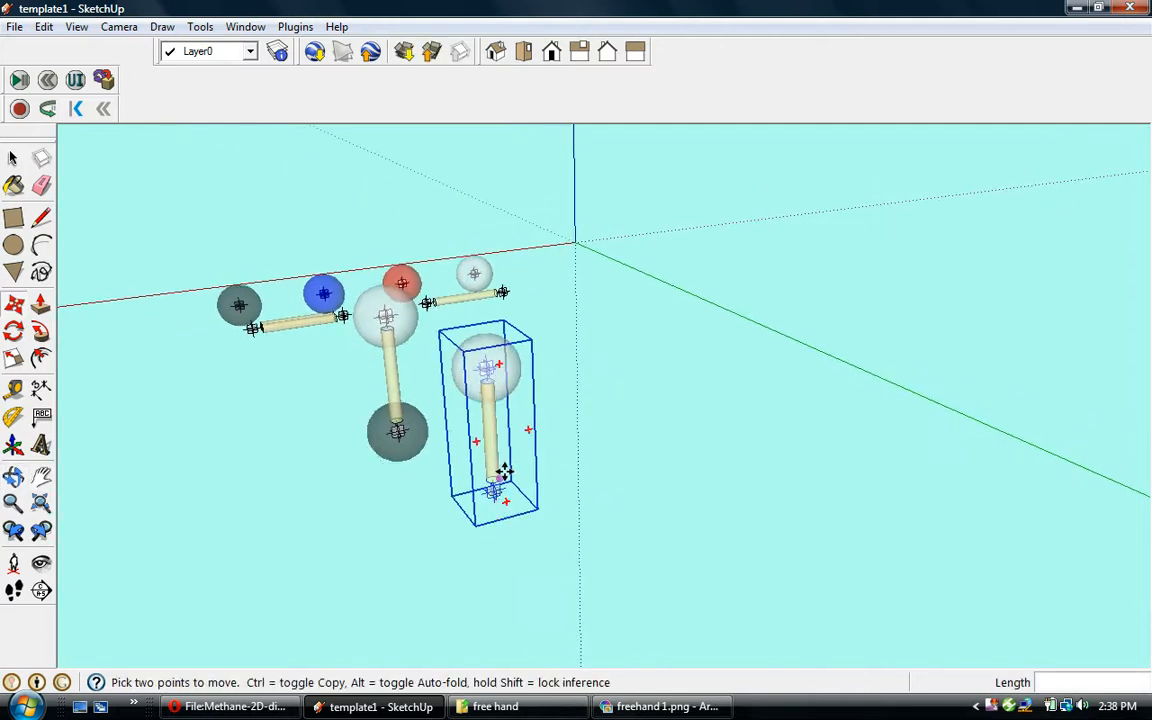
Step: Rotate the pasted group about the red axis until its stick slopes down to the white sphere at the lower end
key("q")
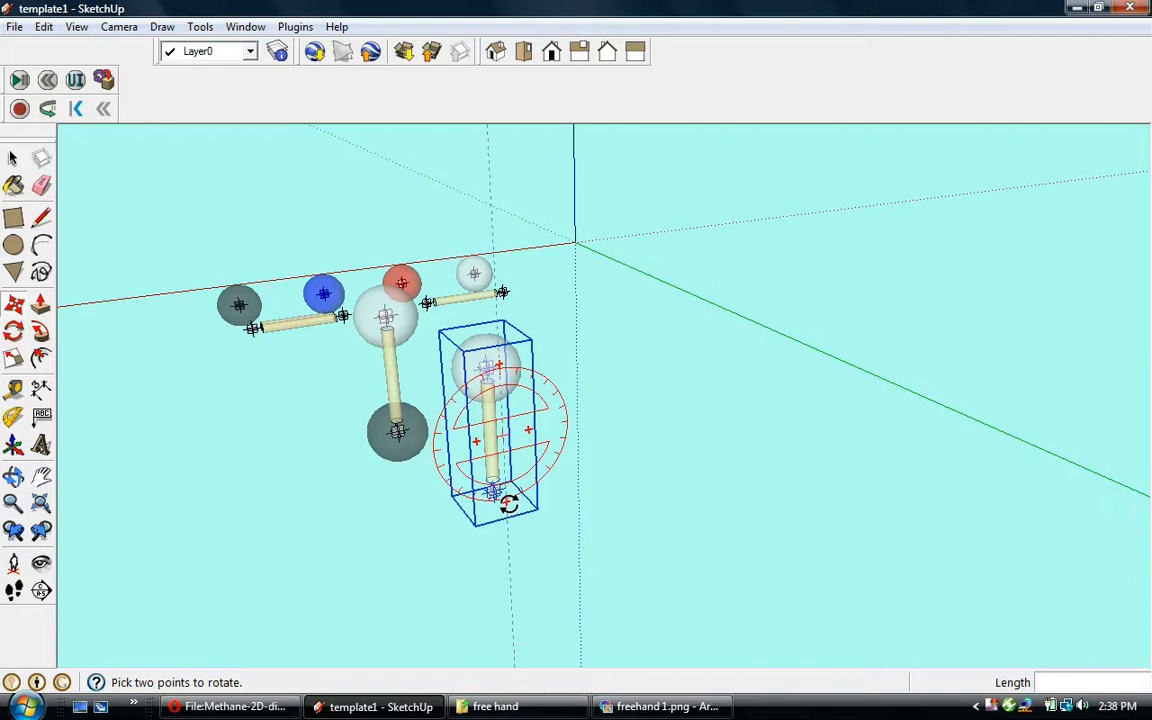
left_click(503, 494)
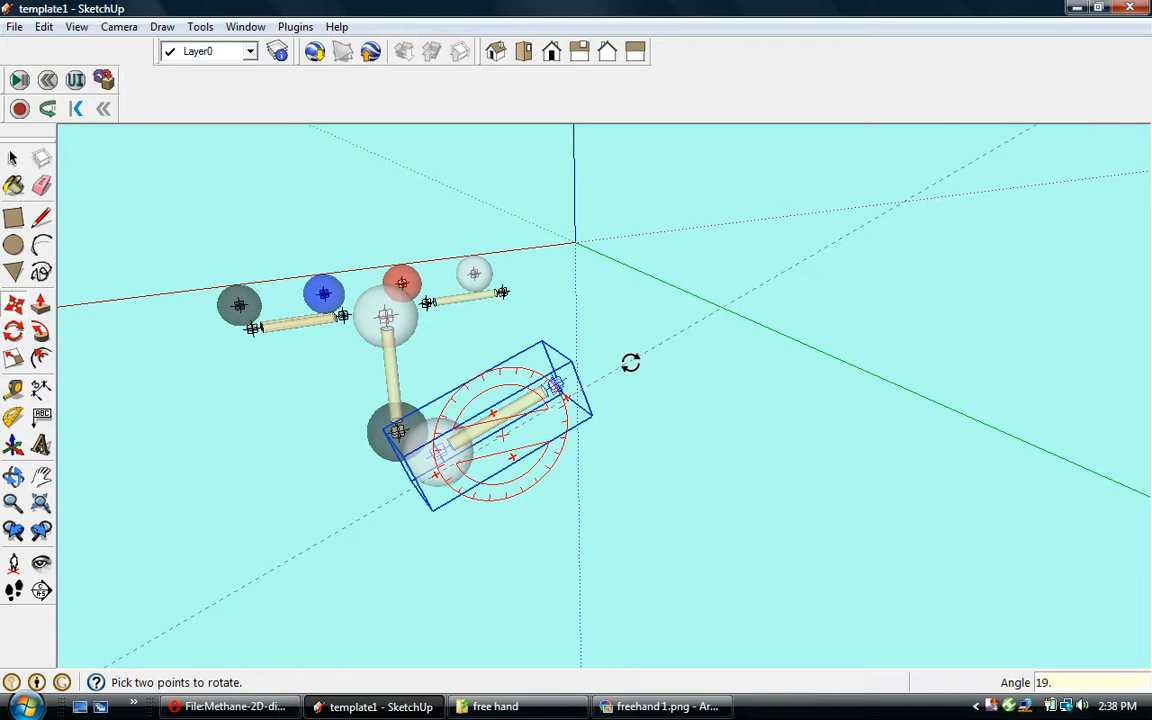
left_click(629, 364)
key("m")
middle_click_drag(555, 460, 551, 503)
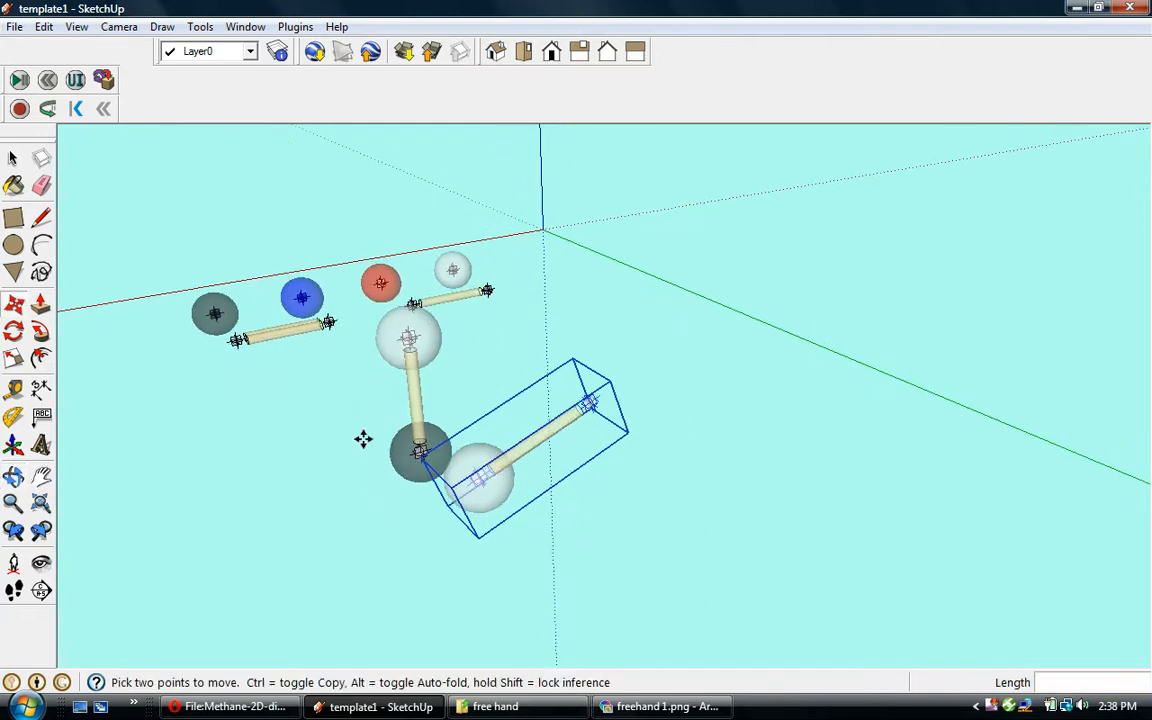
middle_click_drag(481, 508, 684, 496)
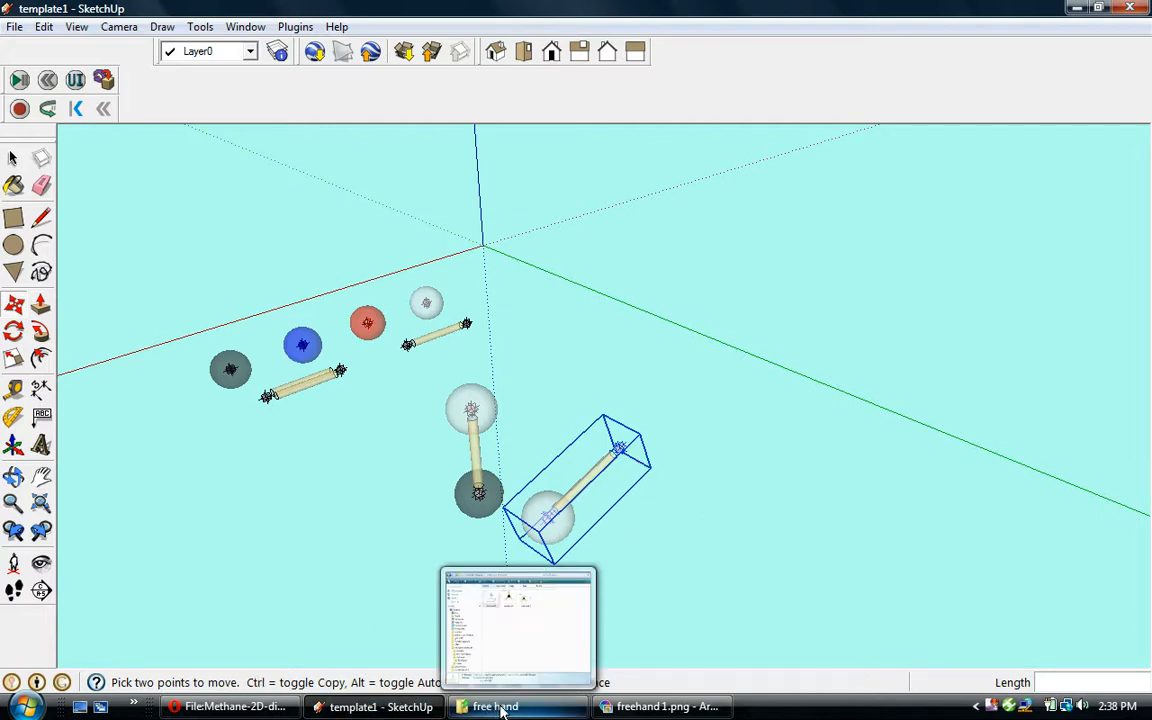
Step: Switch to the photo viewer, examine freehand 1.png to freehand 3.png for the bottom-view bond angles, and return to SketchUp
left_click(621, 707)
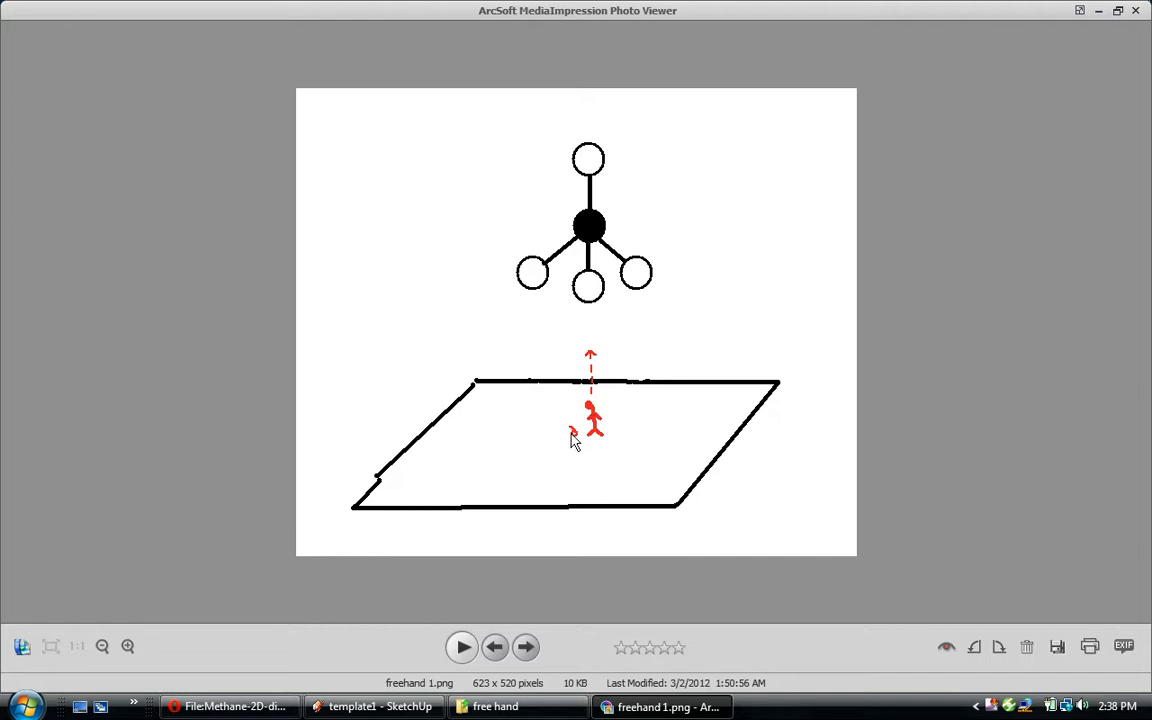
left_click(526, 648)
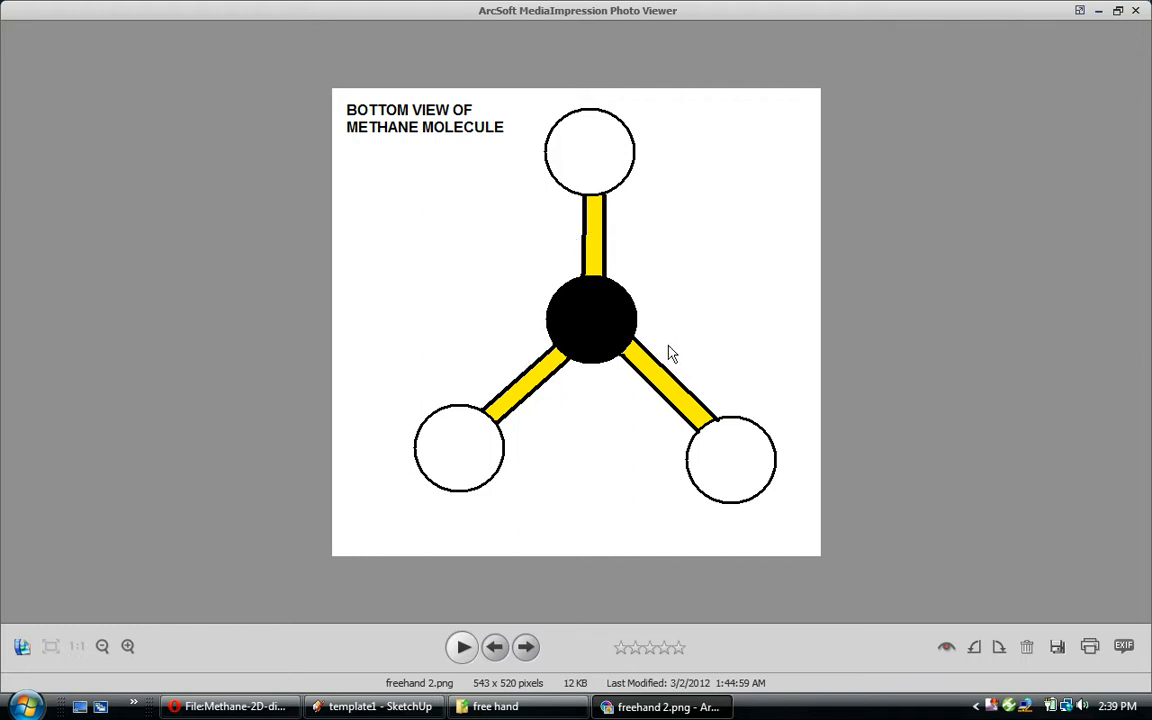
left_click(526, 648)
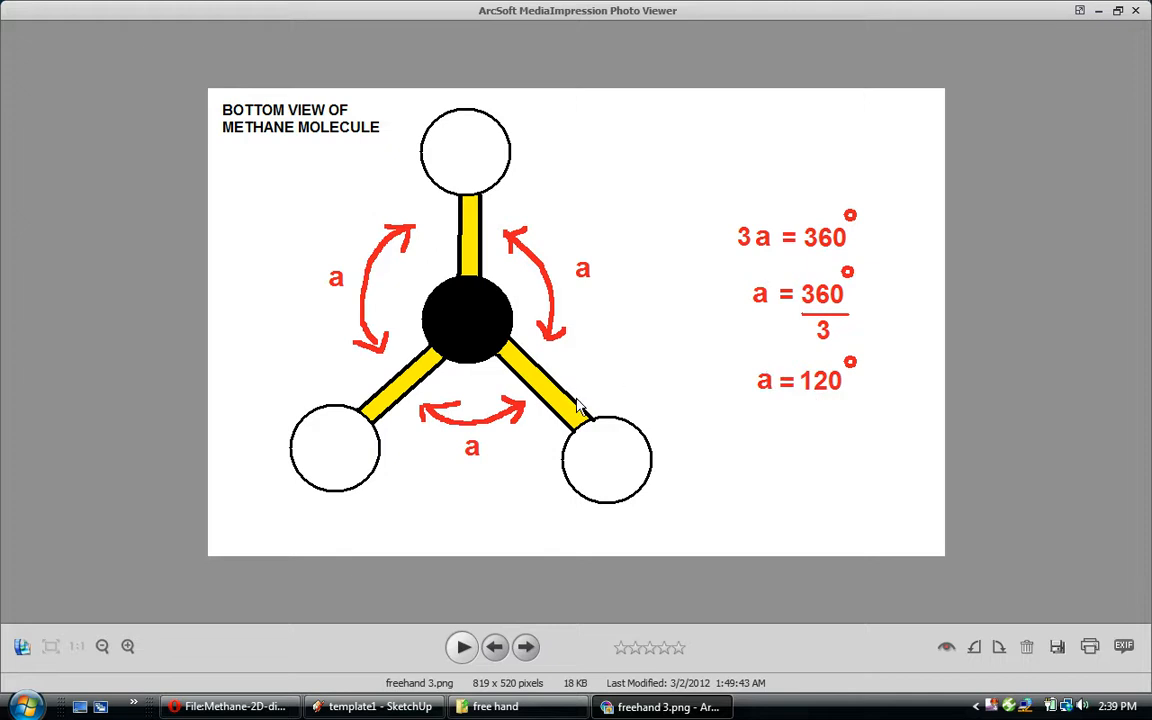
left_click(377, 706)
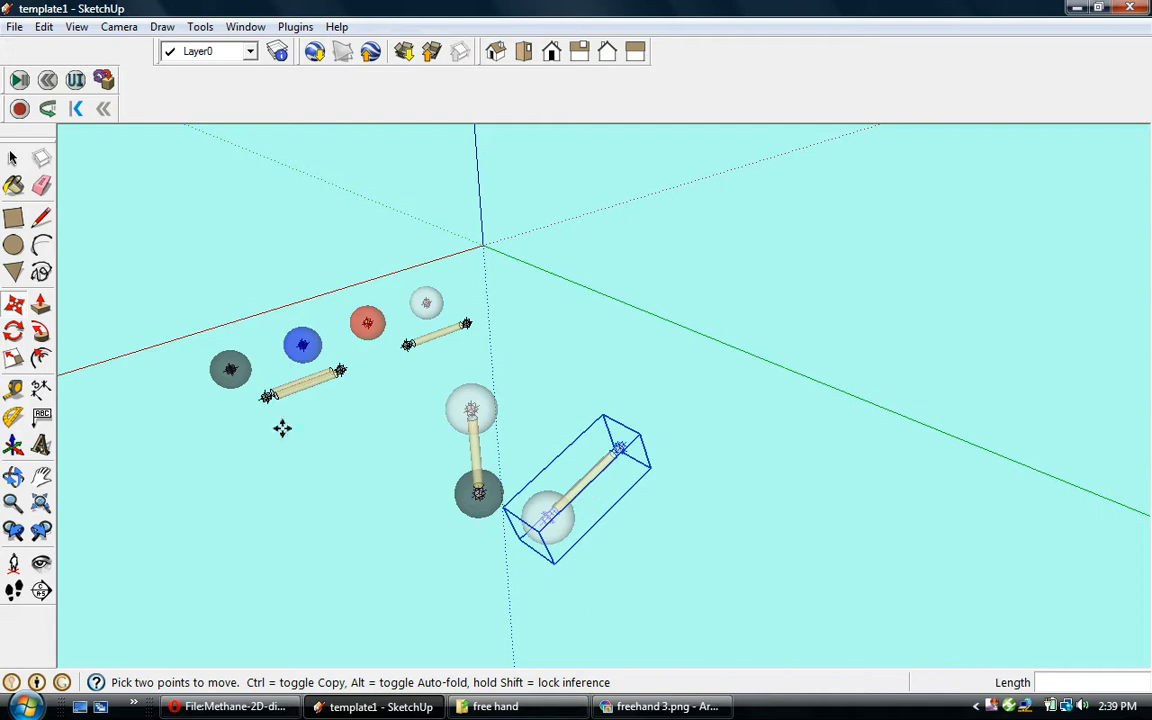
Step: Copy the tilted stick-and-sphere group and paste the duplicate beside it, farther from the black sphere
left_click(46, 28)
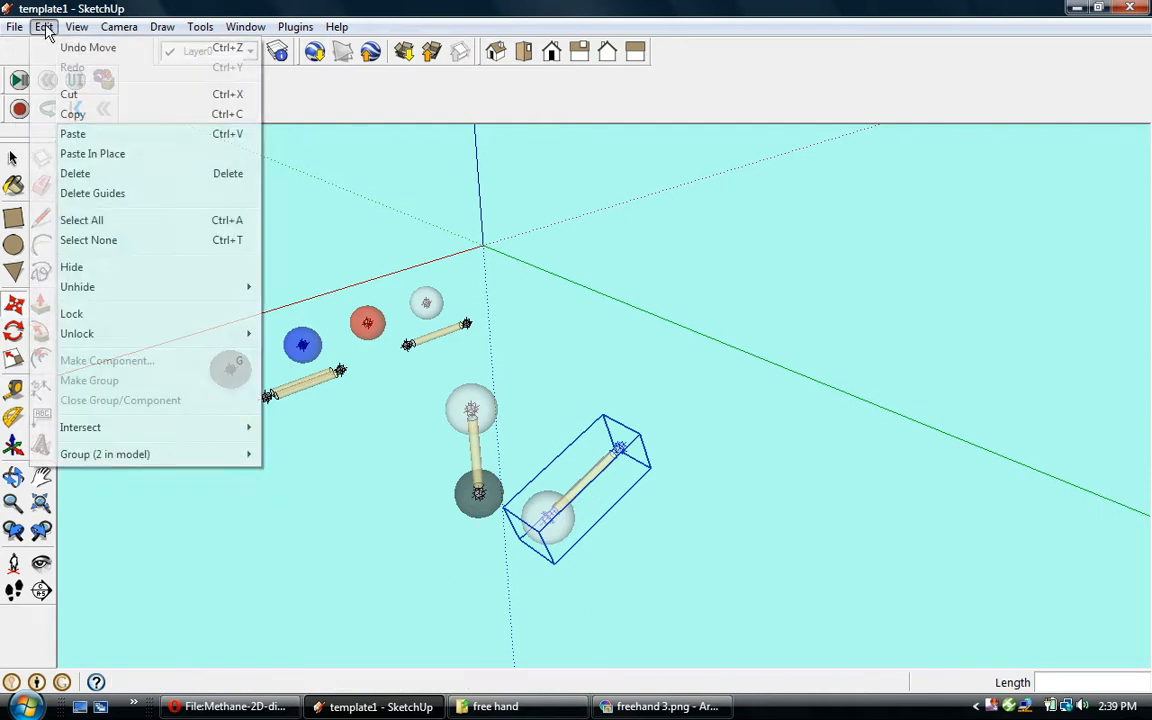
left_click(67, 113)
left_click(44, 28)
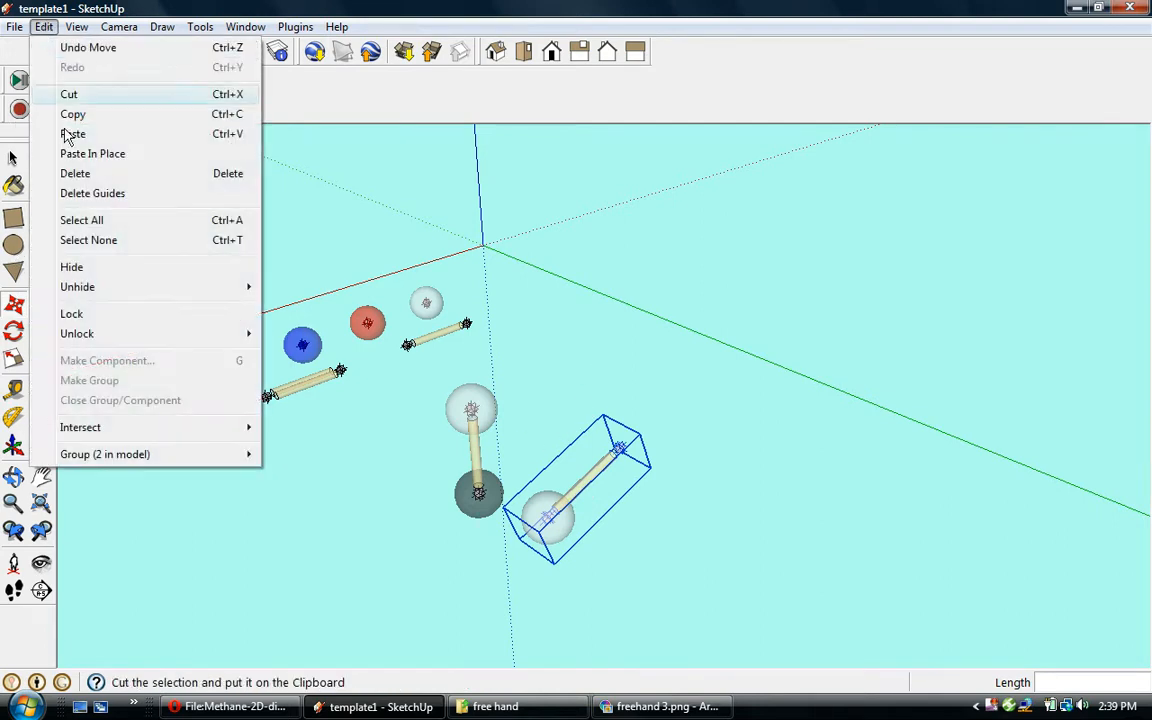
left_click(70, 131)
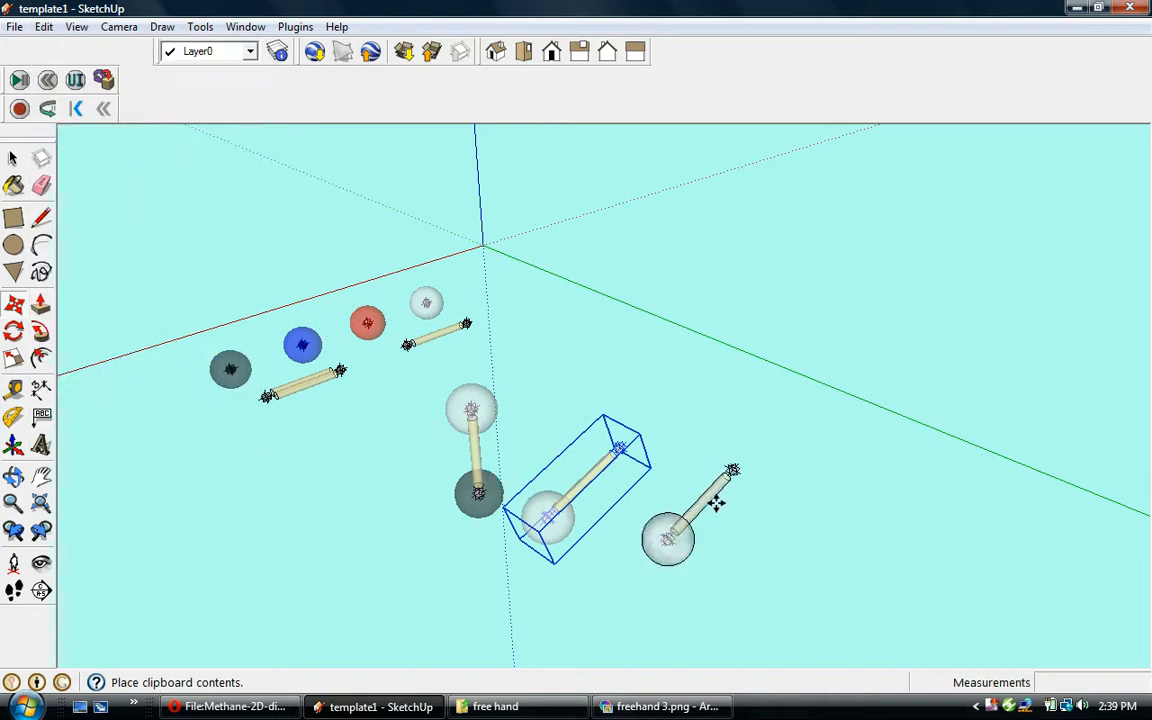
left_click(709, 493)
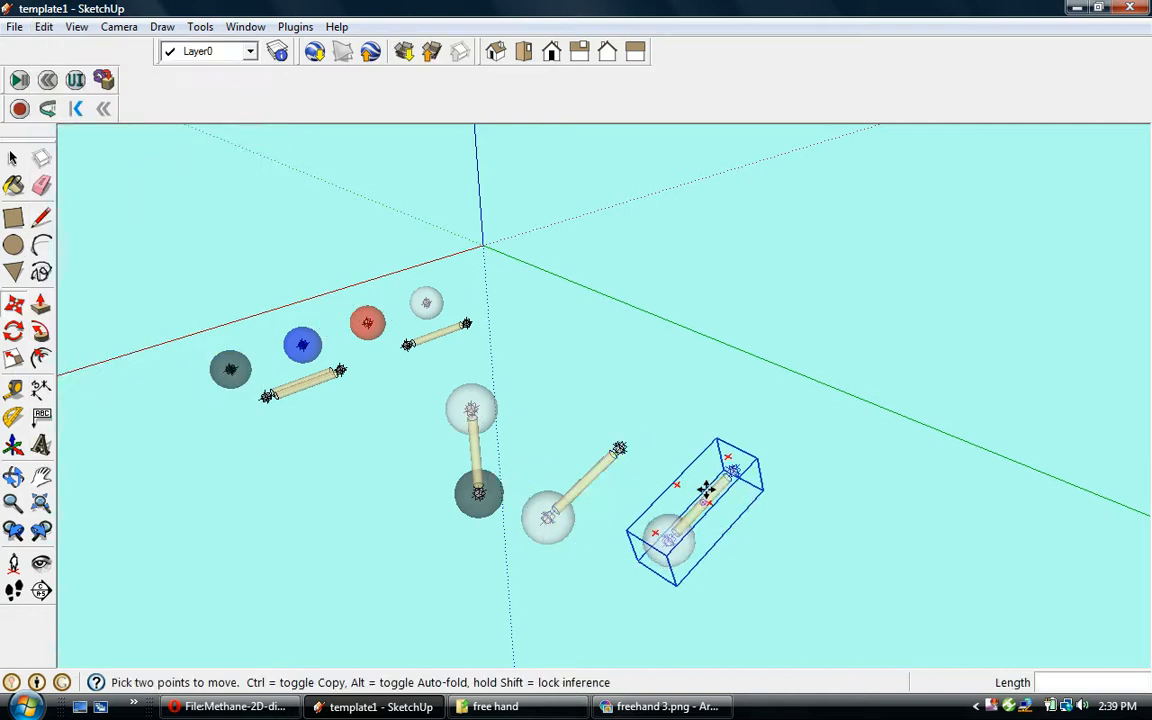
Step: Rotate the new tilted copy 120 degrees about the blue axis in the horizontal plane
left_click(15, 334)
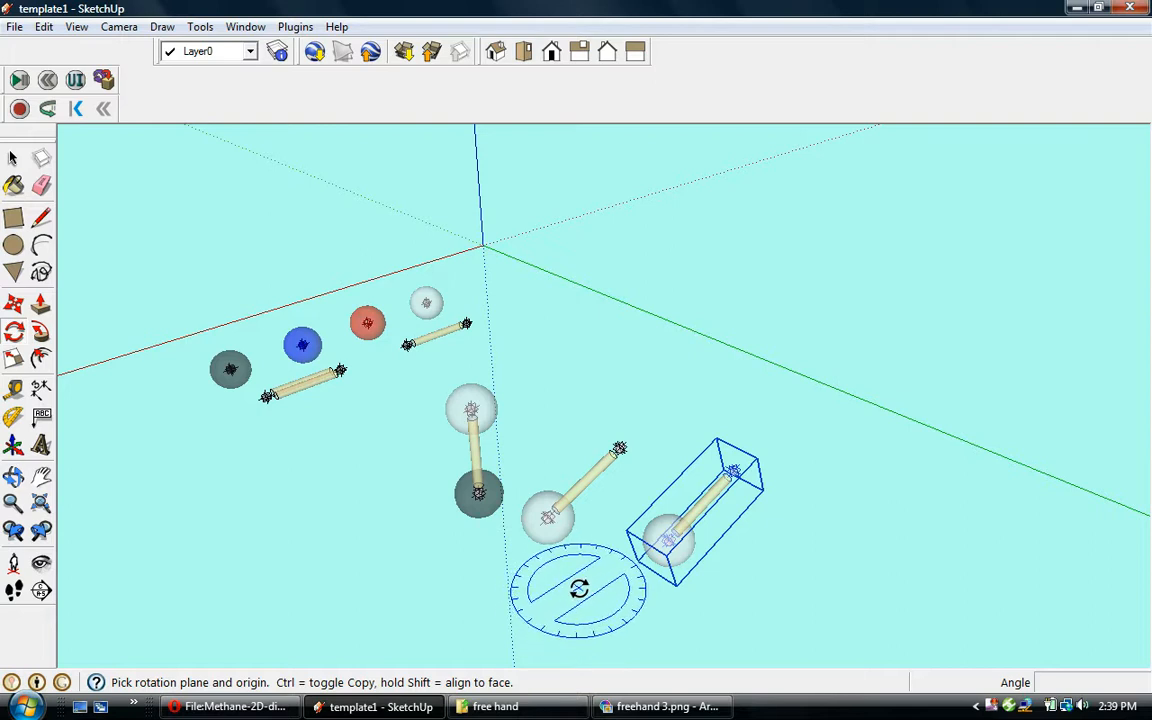
left_click(579, 588)
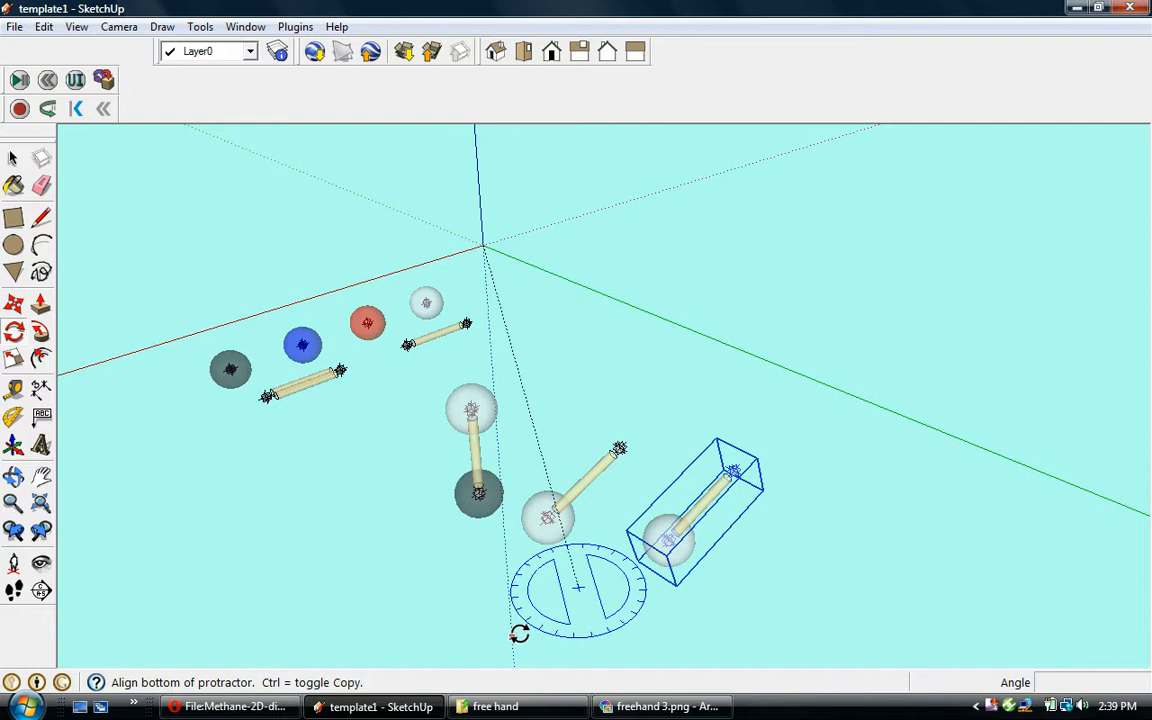
left_click(521, 627)
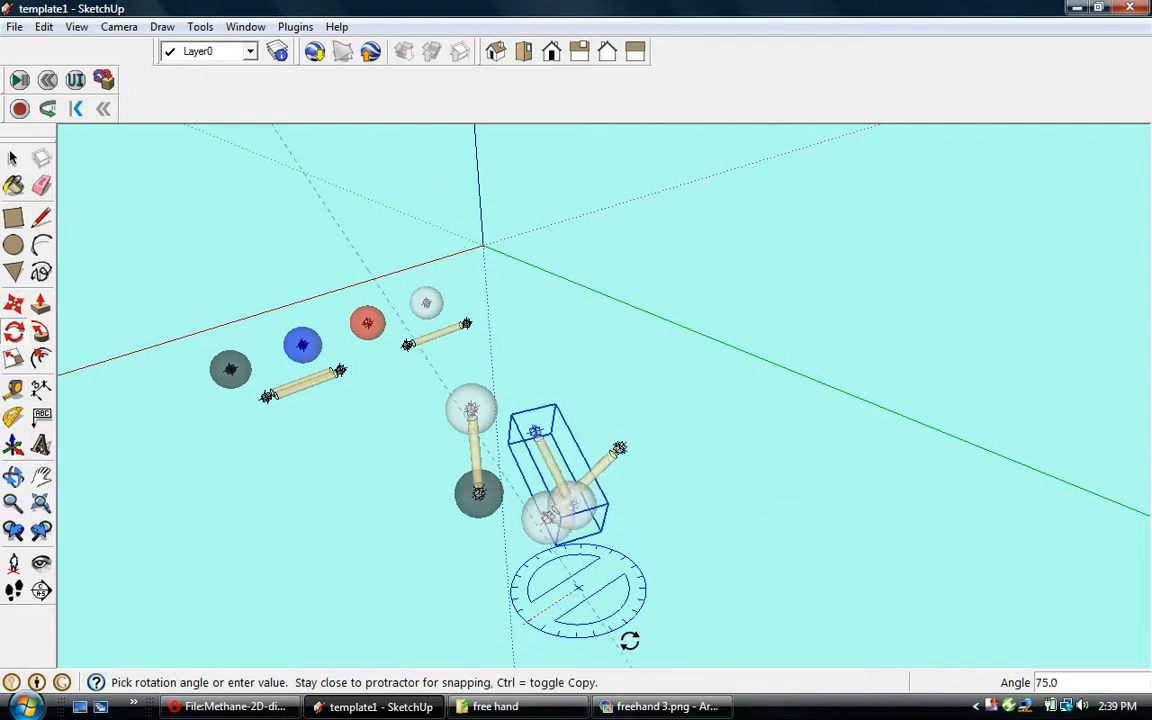
left_click(700, 610)
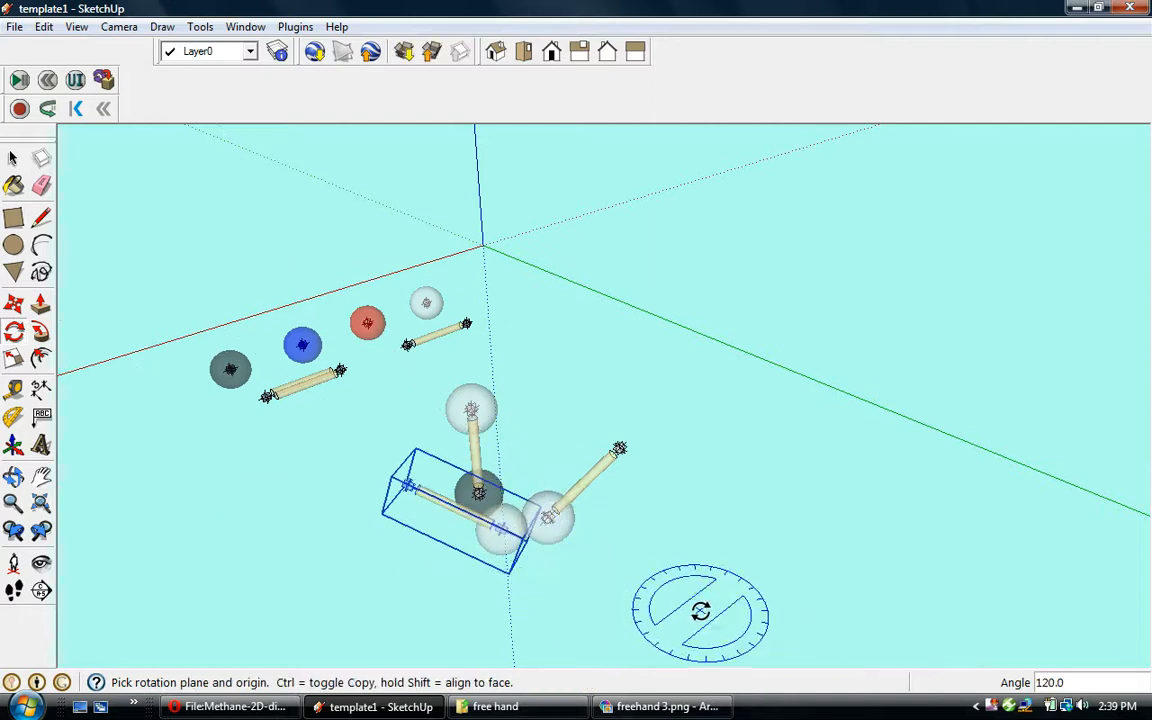
Step: Move the rotated group by its white sphere about 8.12 m away to free space near the green axis
left_click(14, 304)
left_click(498, 531)
left_click(851, 400)
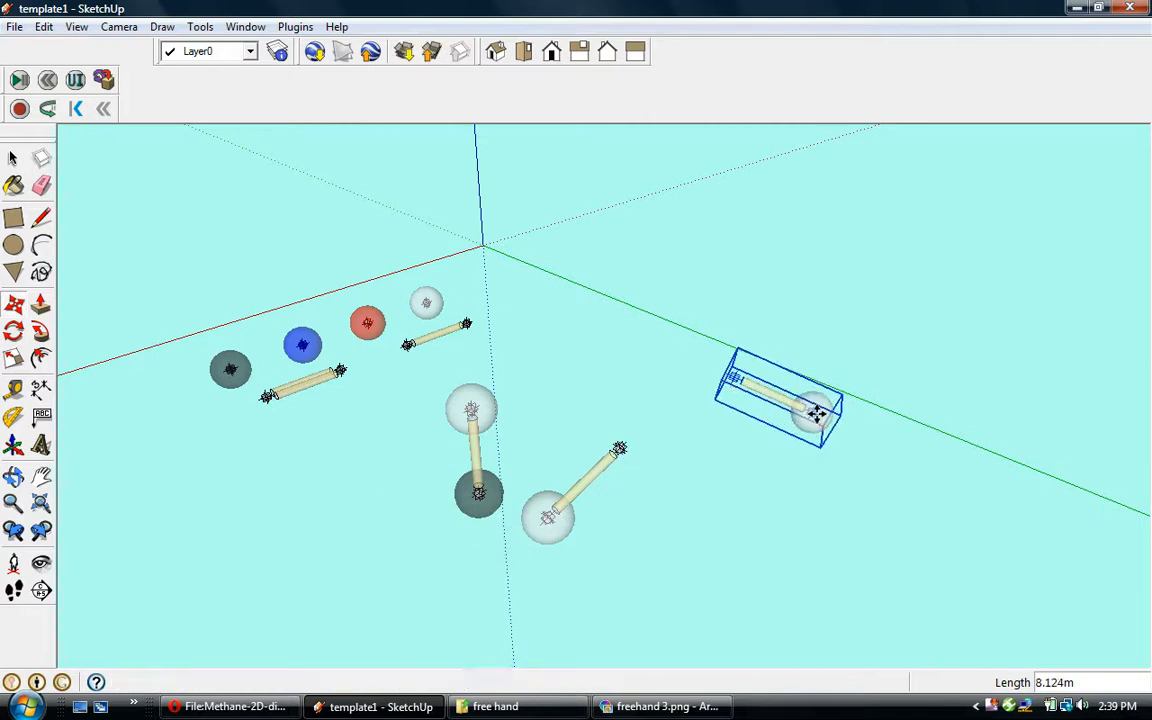
Step: Copy the relocated group near the green axis and paste the duplicate in the open space in front of it
left_click(45, 27)
left_click(75, 115)
left_click(45, 27)
left_click(75, 134)
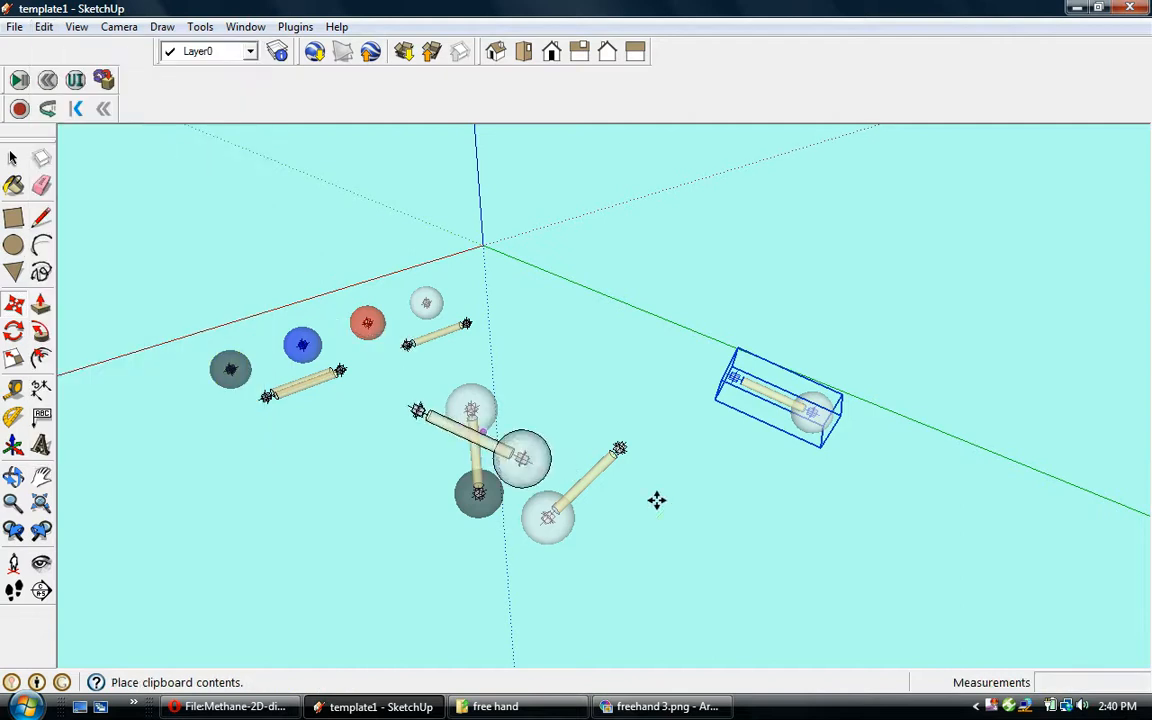
left_click(738, 508)
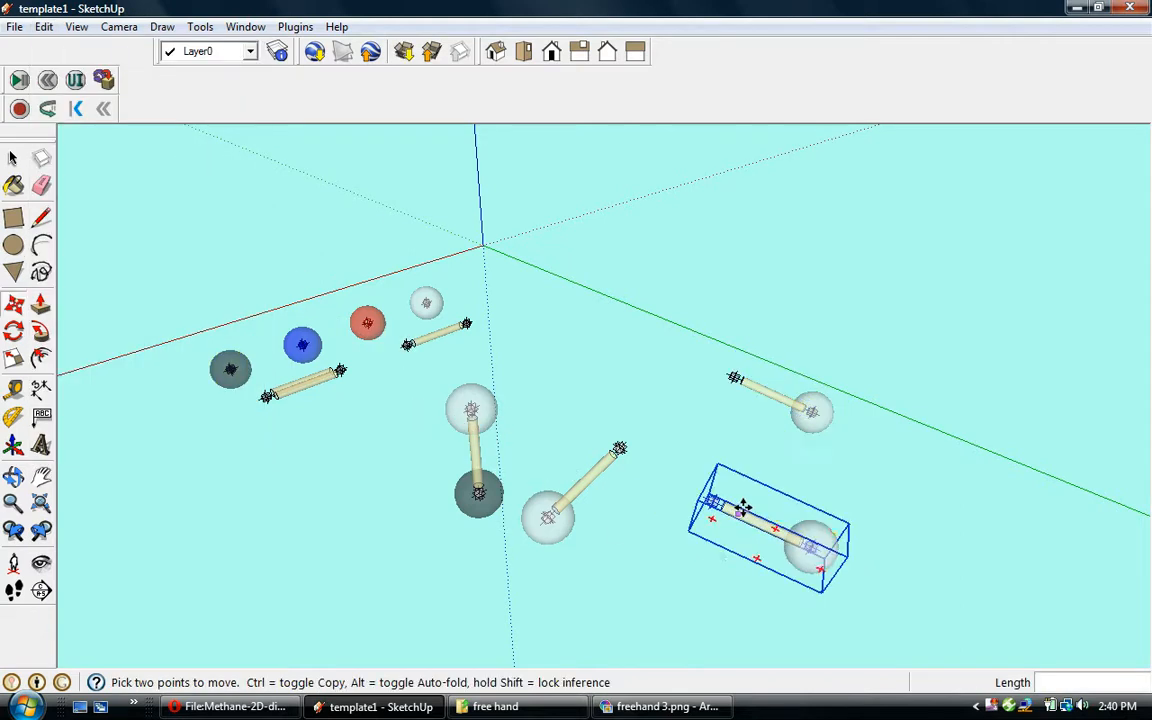
Step: Rotate the newest pasted group 120 degrees about the blue axis
left_click(14, 330)
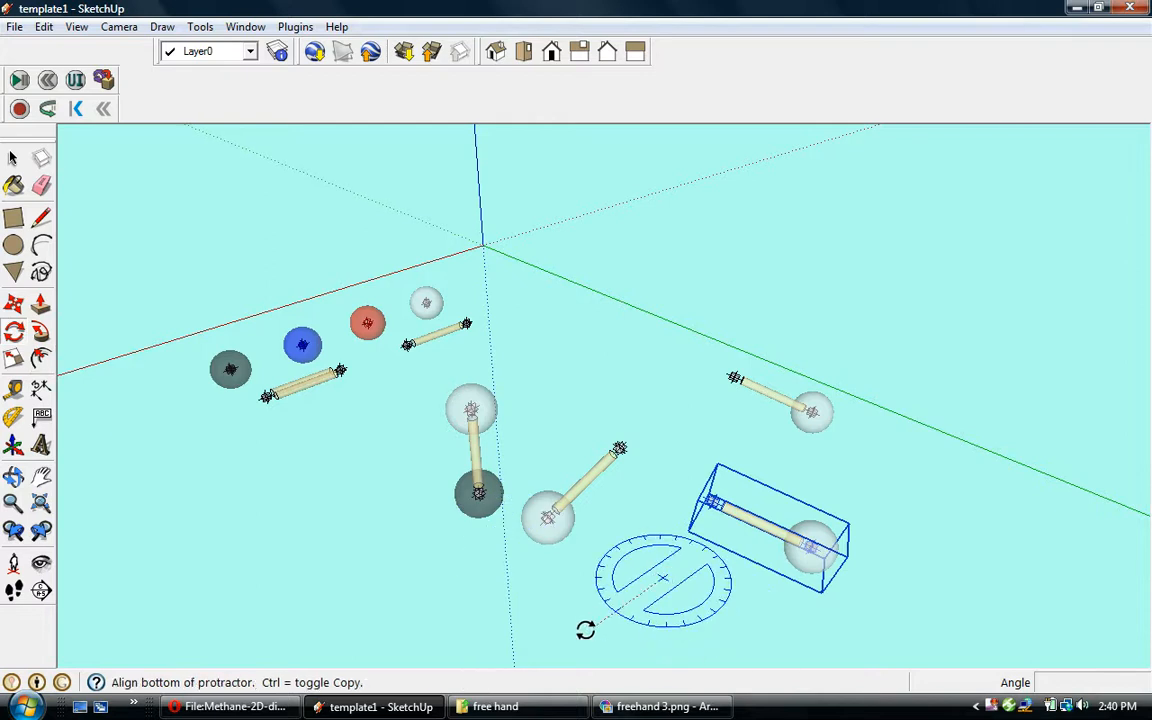
left_click_drag(589, 633, 591, 634)
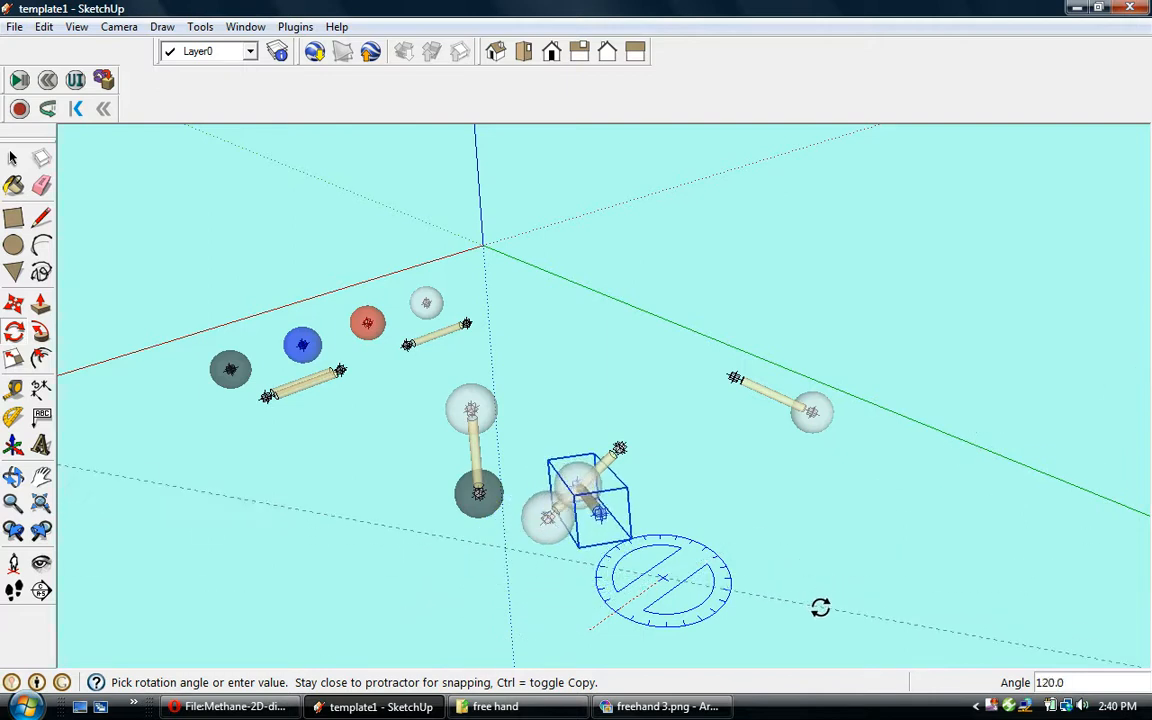
left_click(820, 607)
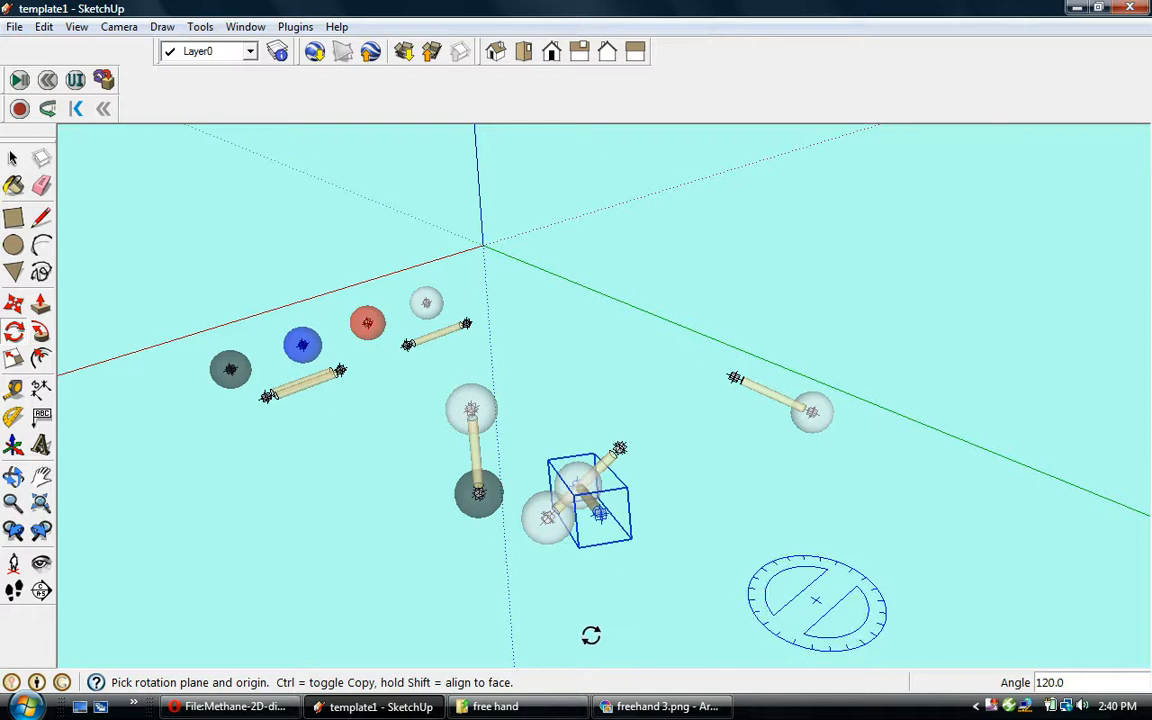
Step: Move the newly rotated group about 3.54 m so its free stick end sits at the edge of the copied black sphere
left_click(42, 475)
left_click_drag(336, 563, 458, 577)
middle_click_drag(610, 615, 687, 640)
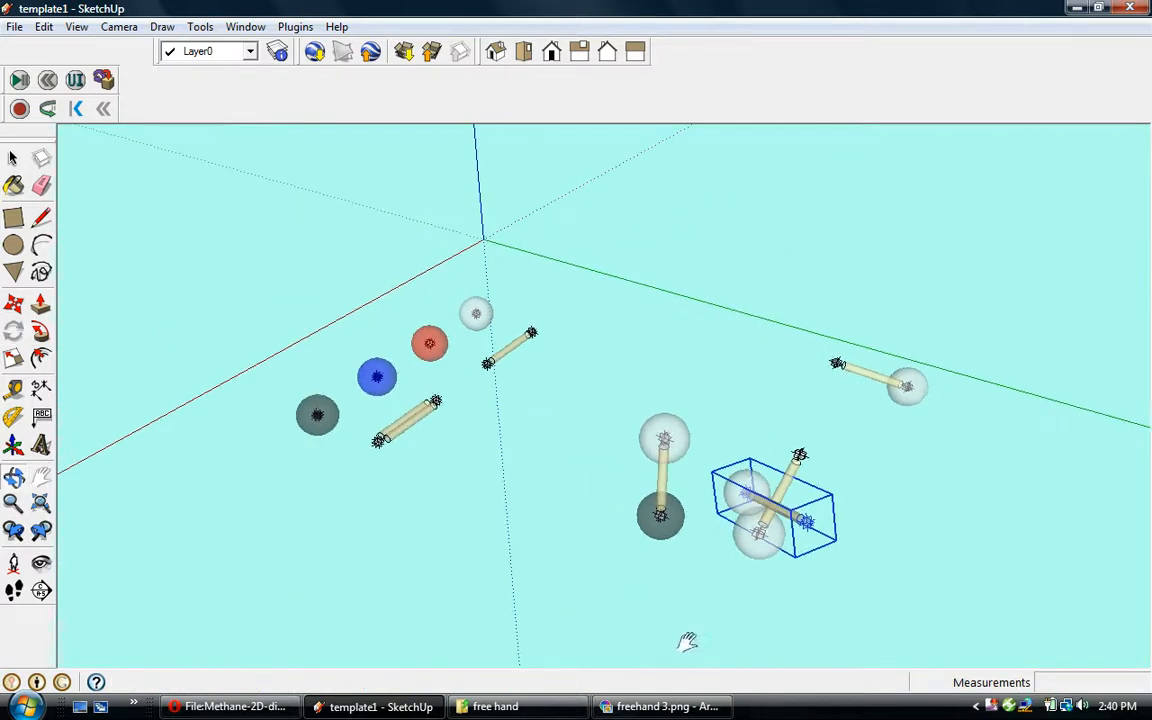
left_click(13, 303)
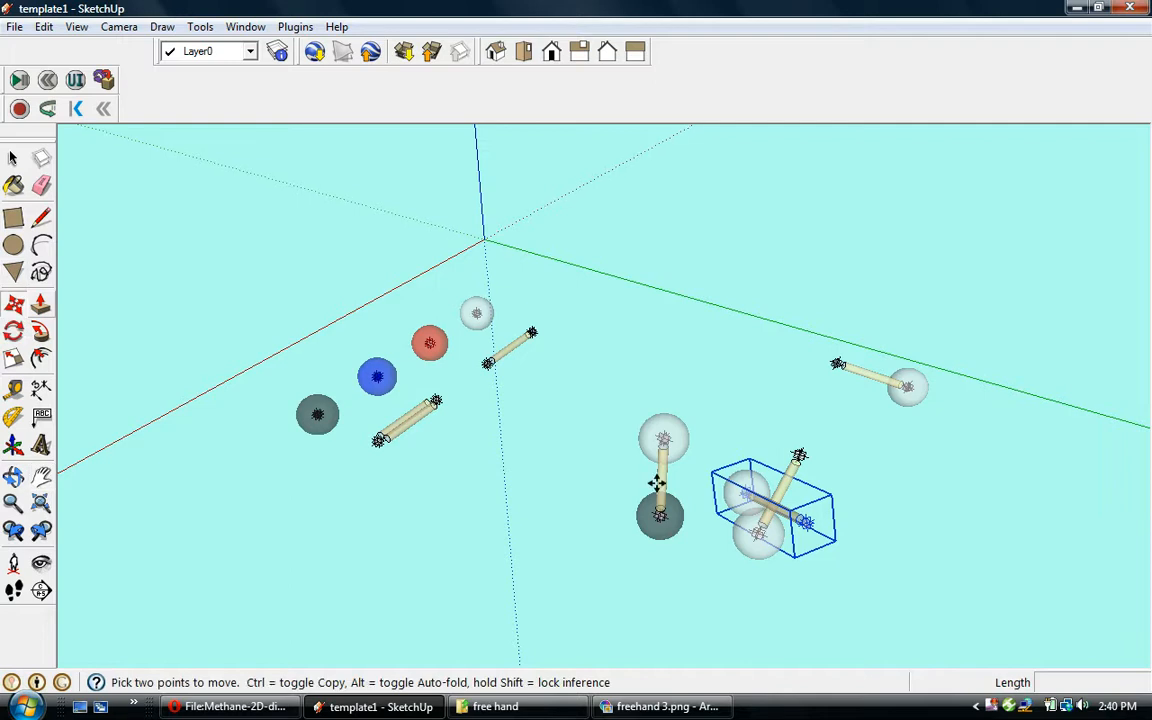
left_click(789, 532)
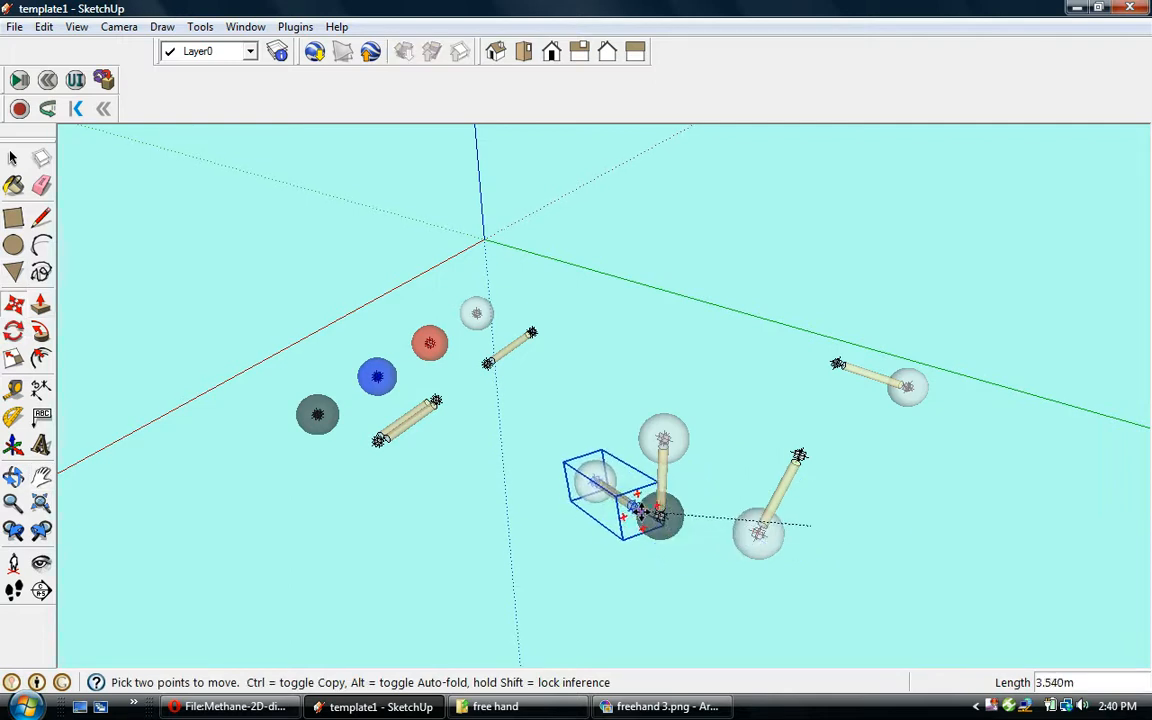
Step: Move the group by its stick-end cross centre onto the centre of the black sphere
scroll(640, 512, "up", 3)
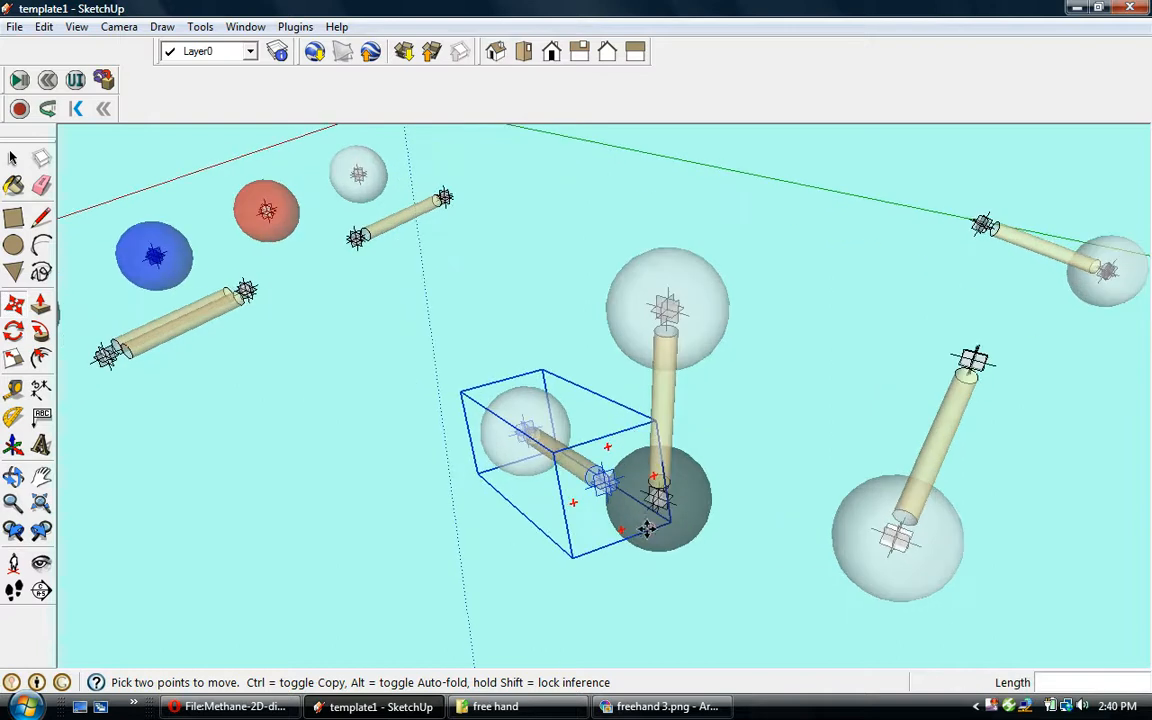
scroll(645, 524, "up", 3)
middle_click_drag(632, 535, 686, 551)
scroll(836, 506, "up", 5)
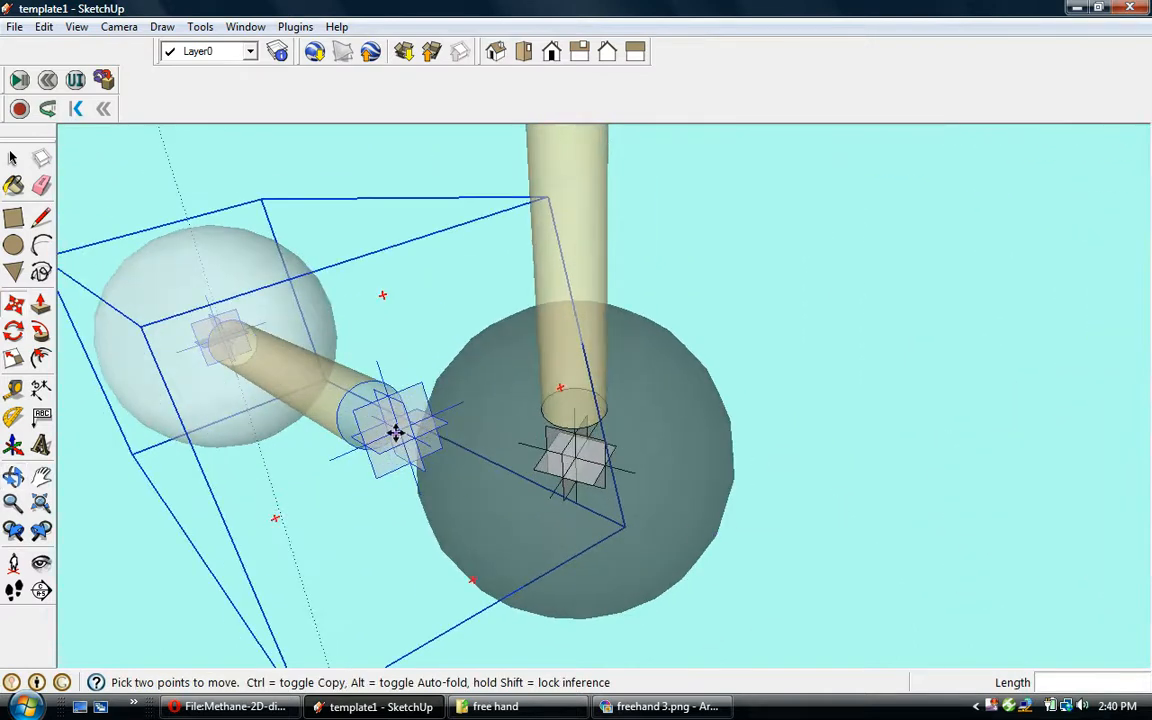
left_click(399, 431)
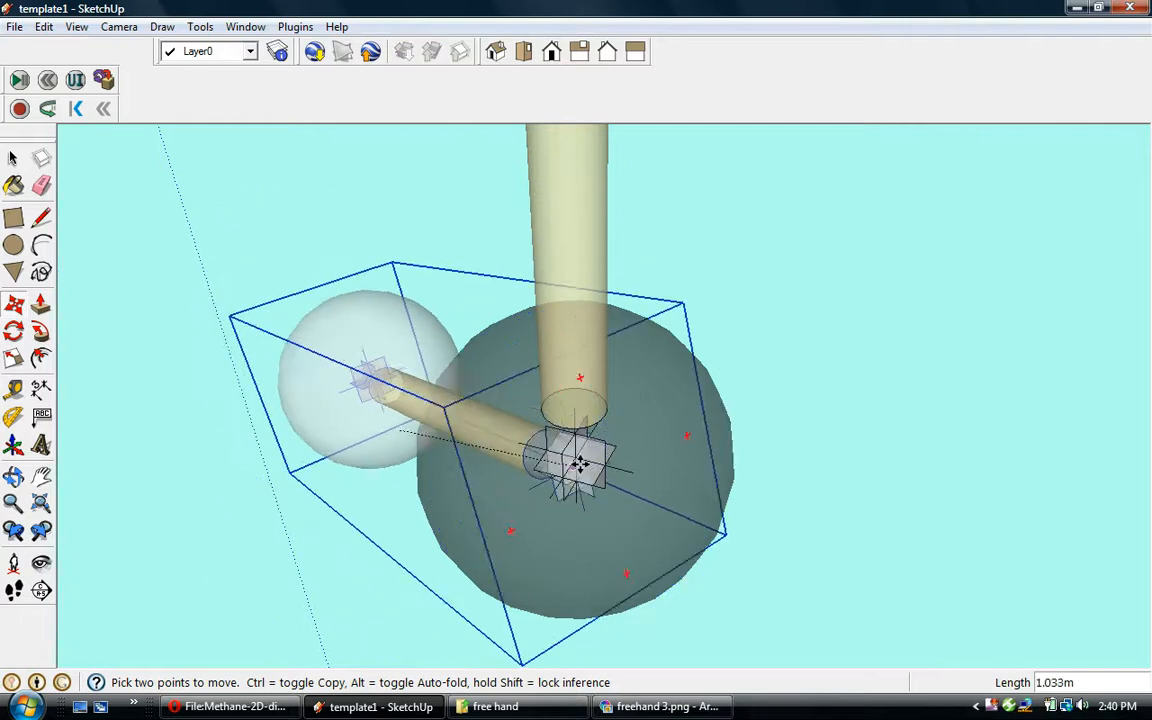
left_click(577, 460)
scroll(655, 484, "down", 3)
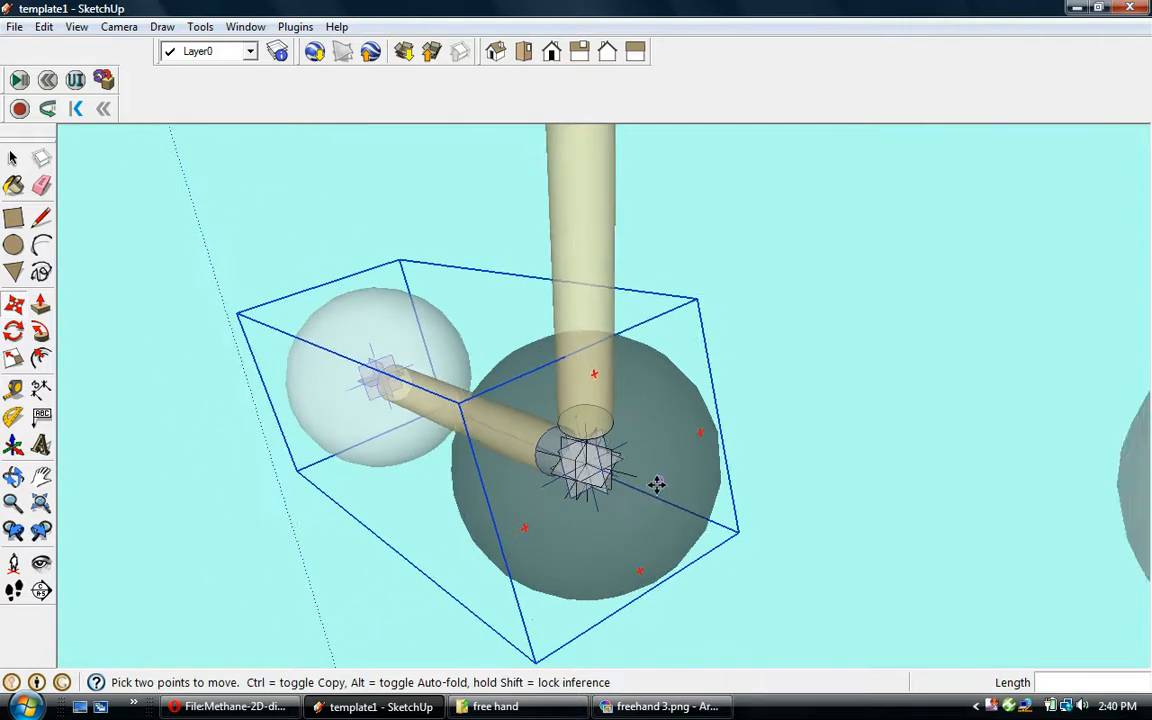
scroll(653, 484, "down", 2)
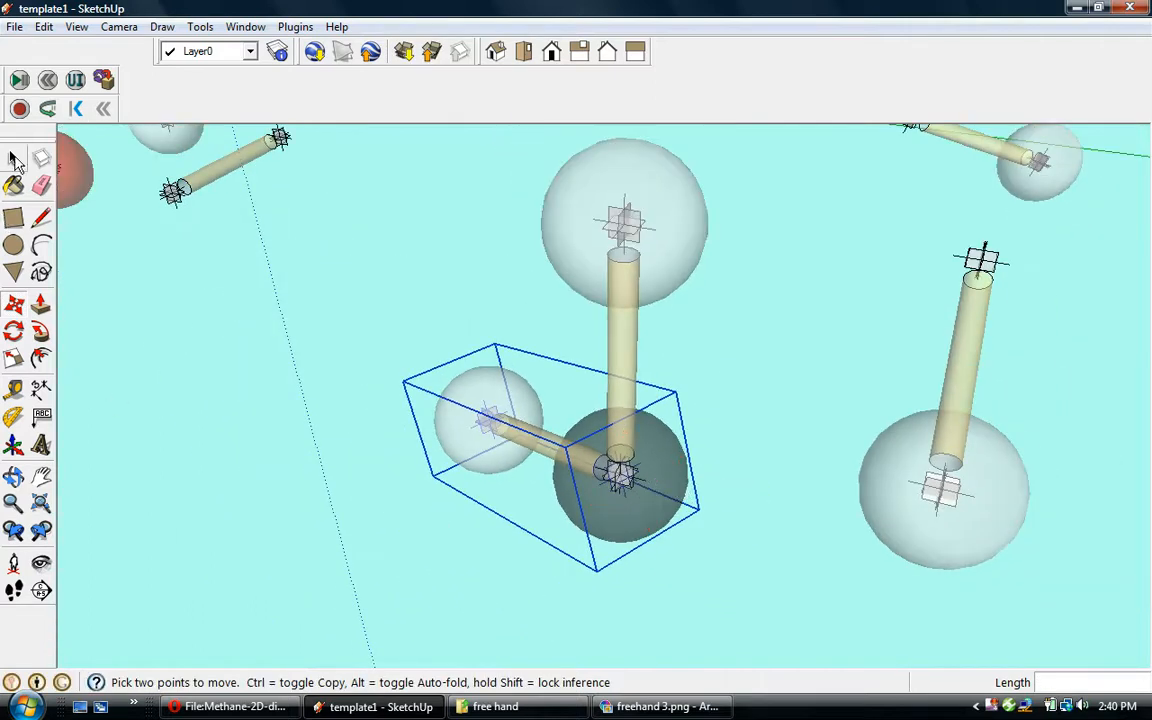
Step: Move the free group beside the molecule about 3.46 m so its open stick end sits at the edge of the black sphere
left_click(13, 159)
left_click(977, 320)
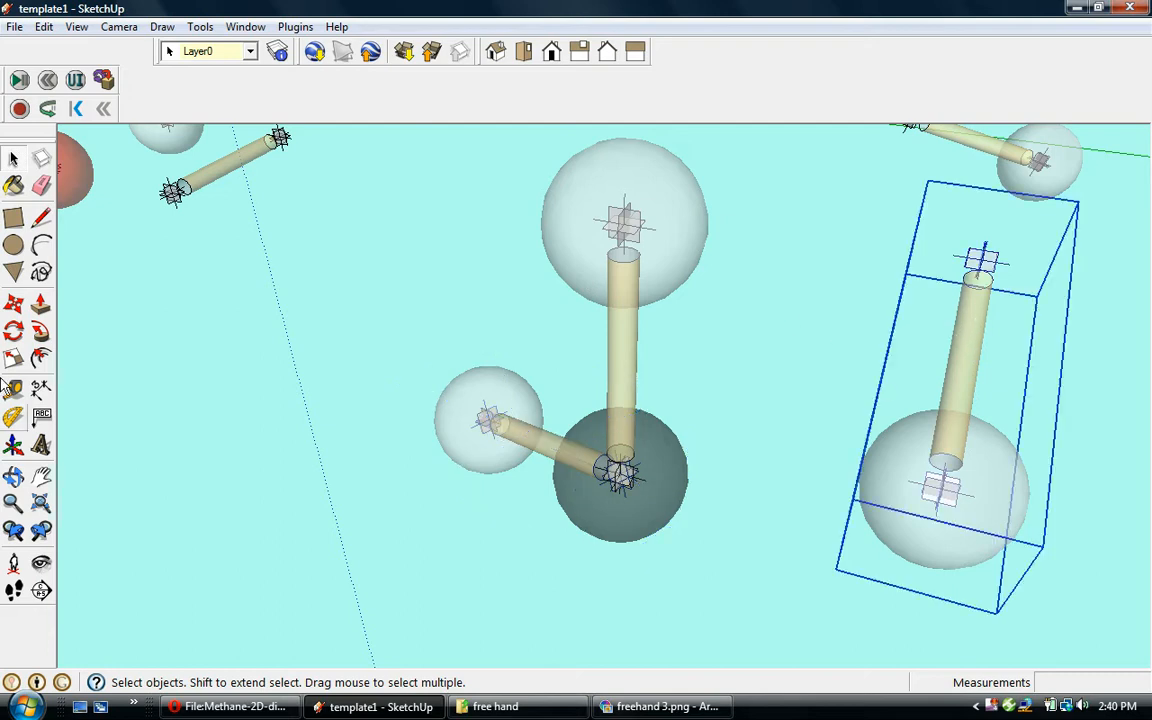
left_click(15, 307)
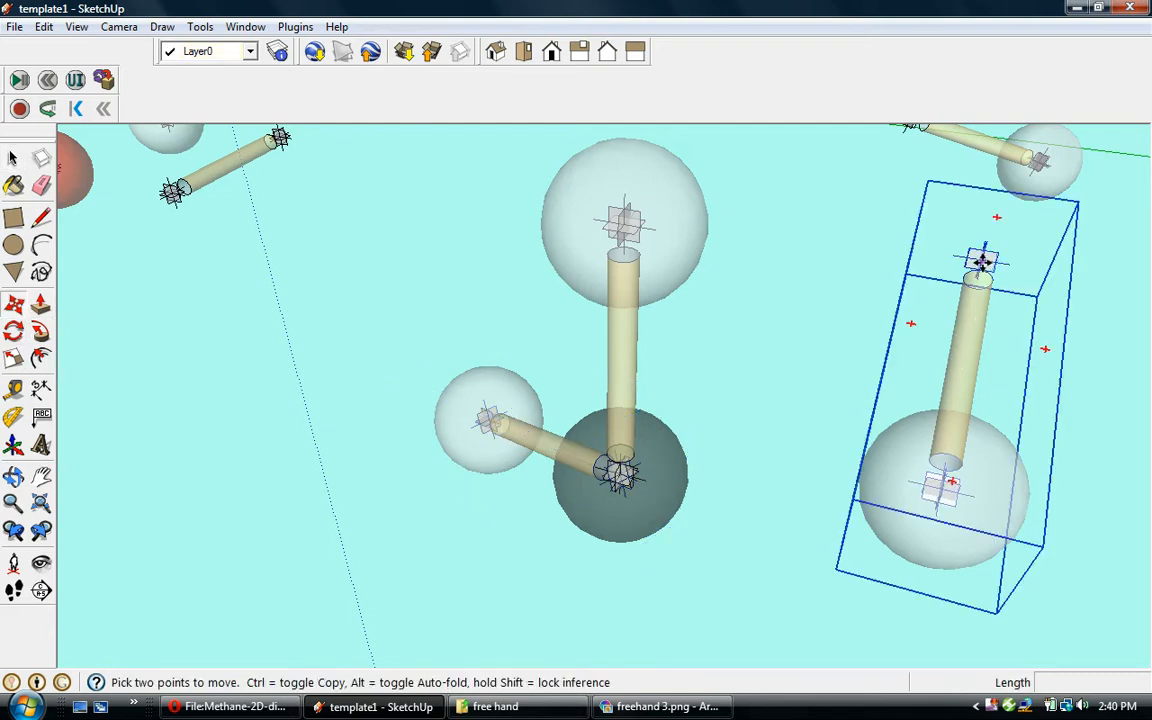
scroll(983, 262, "down", 1)
left_click(983, 262)
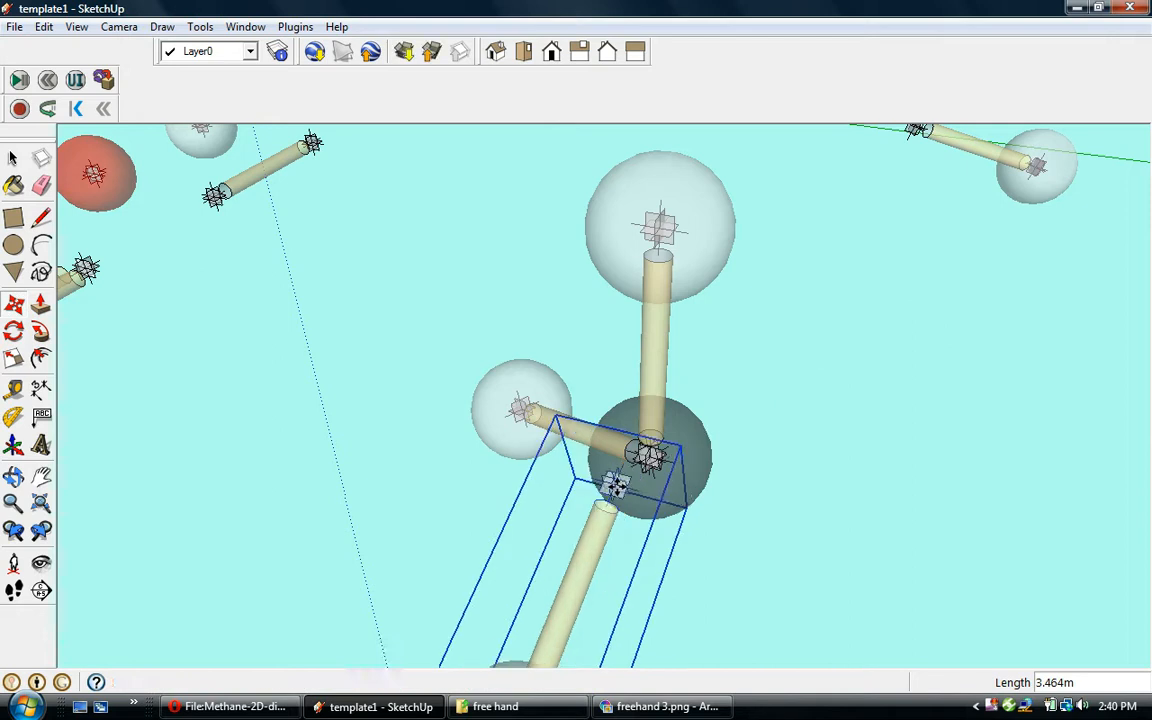
left_click(648, 455)
Step: Move the same group about 0.39 m by its stick-end cross centre onto the centre of the black sphere
scroll(674, 465, "up", 6)
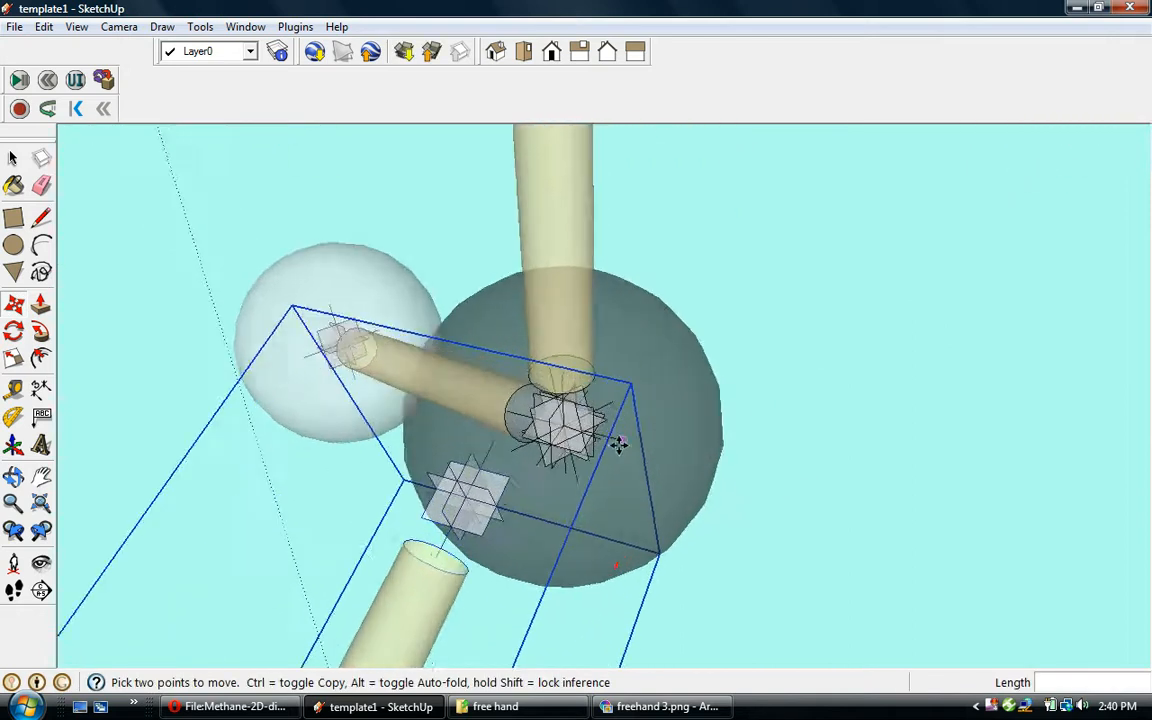
scroll(620, 446, "up", 4)
middle_click_drag(648, 450, 625, 399)
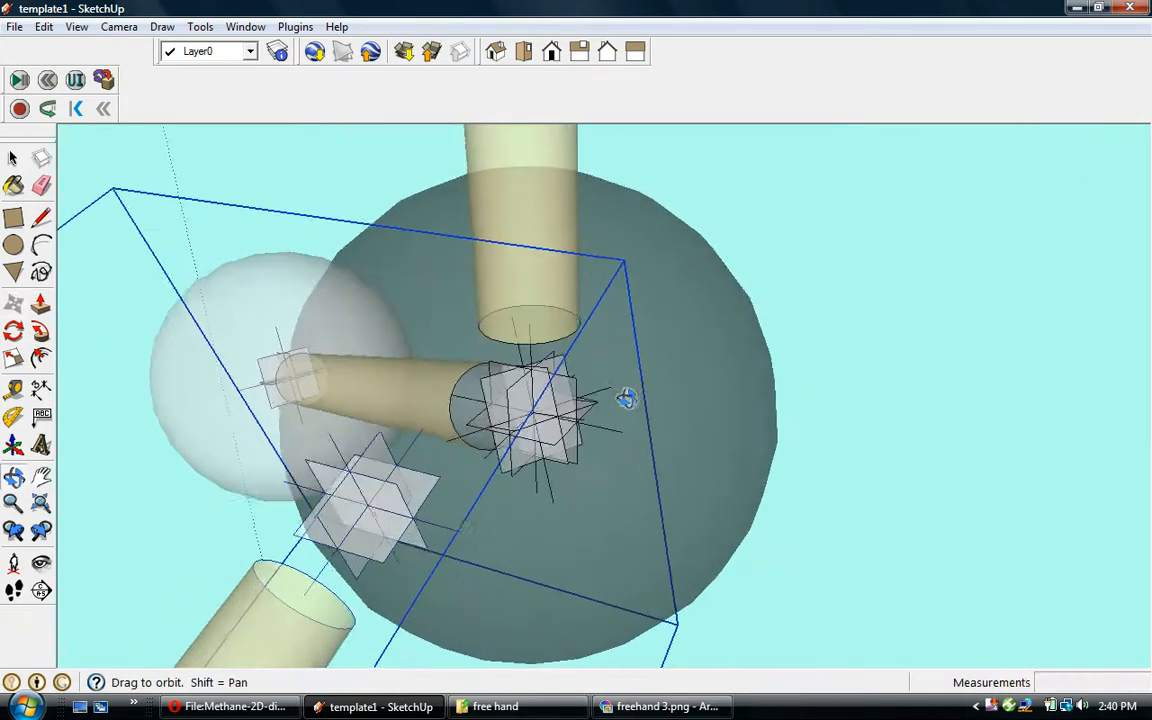
left_click(368, 505)
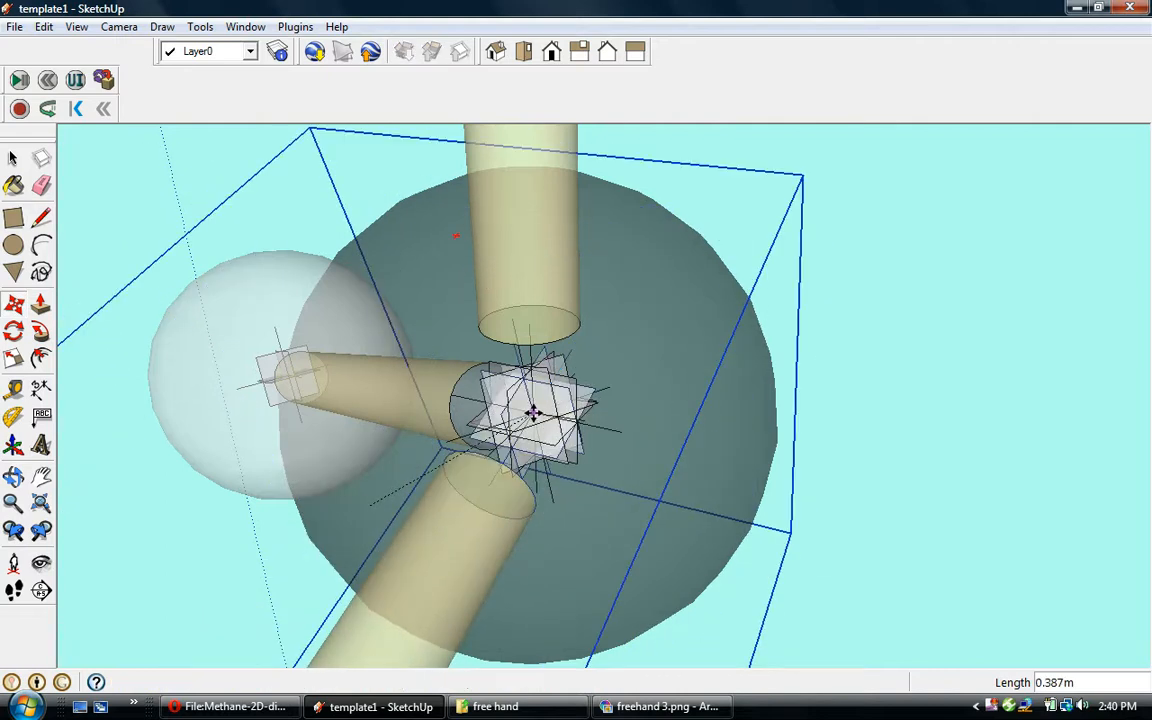
left_click(532, 404)
scroll(948, 416, "down", 3)
scroll(948, 416, "down", 4)
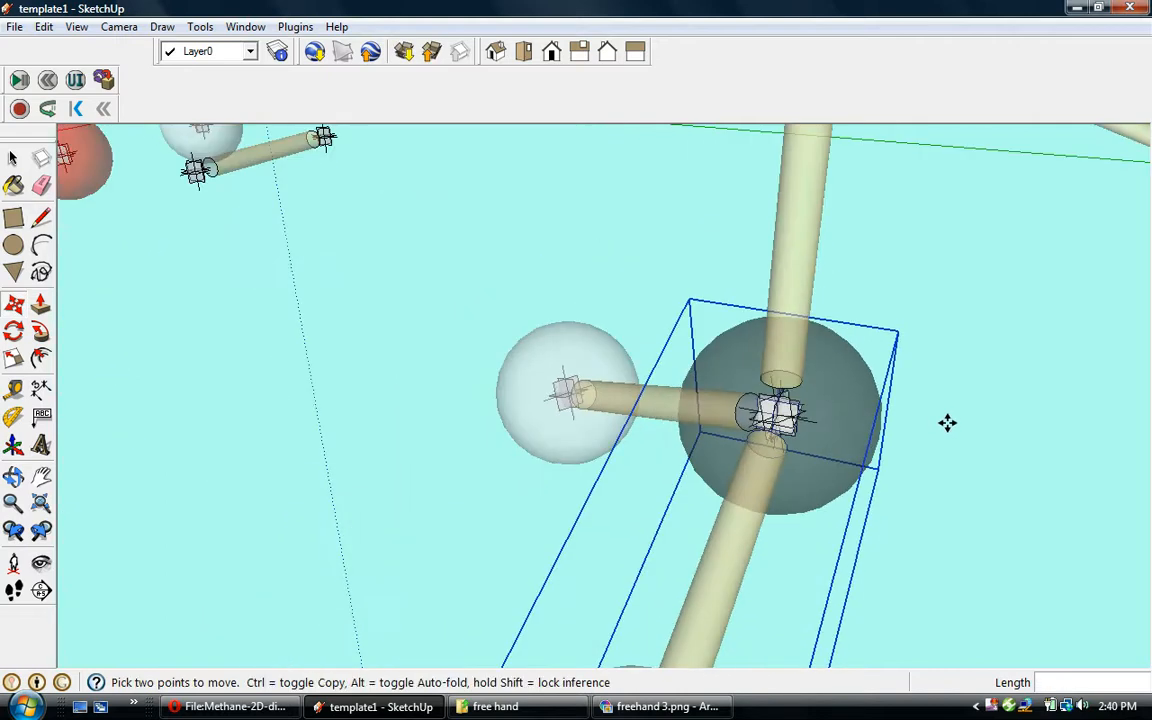
Step: Move the last stick-and-sphere group from the green axis in two moves, about 5.6 m and 1.3 m, to the edge of the black sphere
left_click(42, 478)
left_click_drag(489, 489, 240, 456)
mouse_move(772, 336)
left_mouse_down()
mouse_move(741, 417)
mouse_move(694, 442)
left_mouse_up()
left_click(14, 160)
left_click(866, 200)
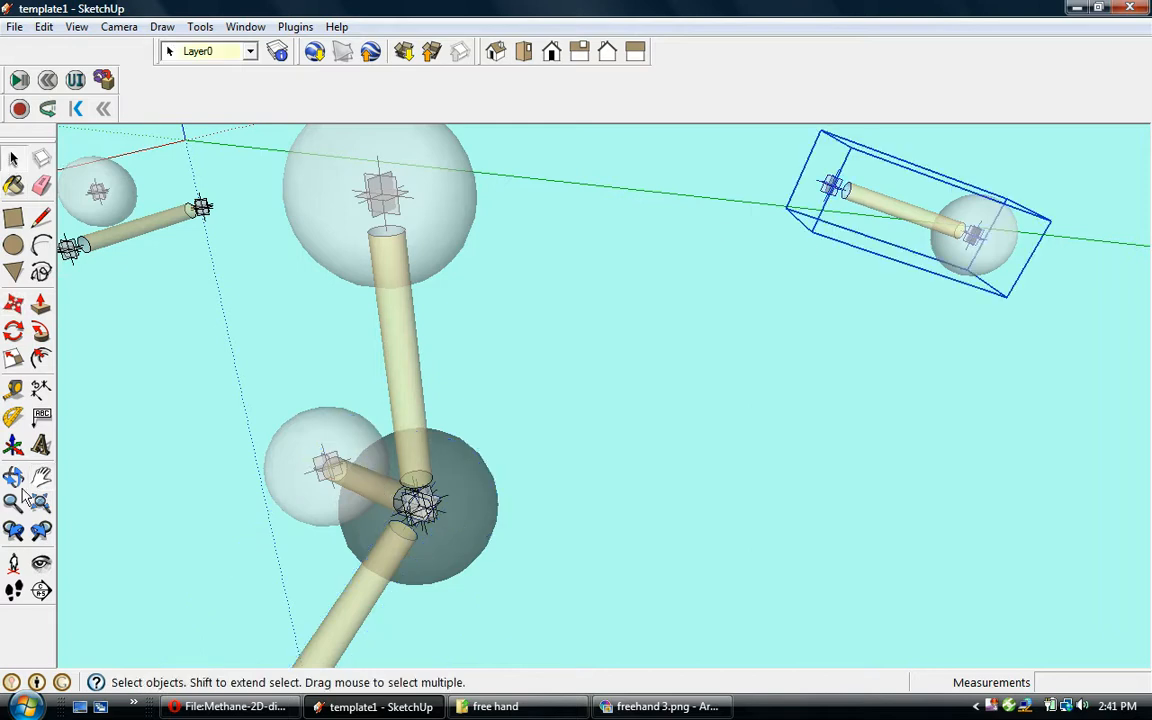
left_click(16, 311)
left_click(831, 188)
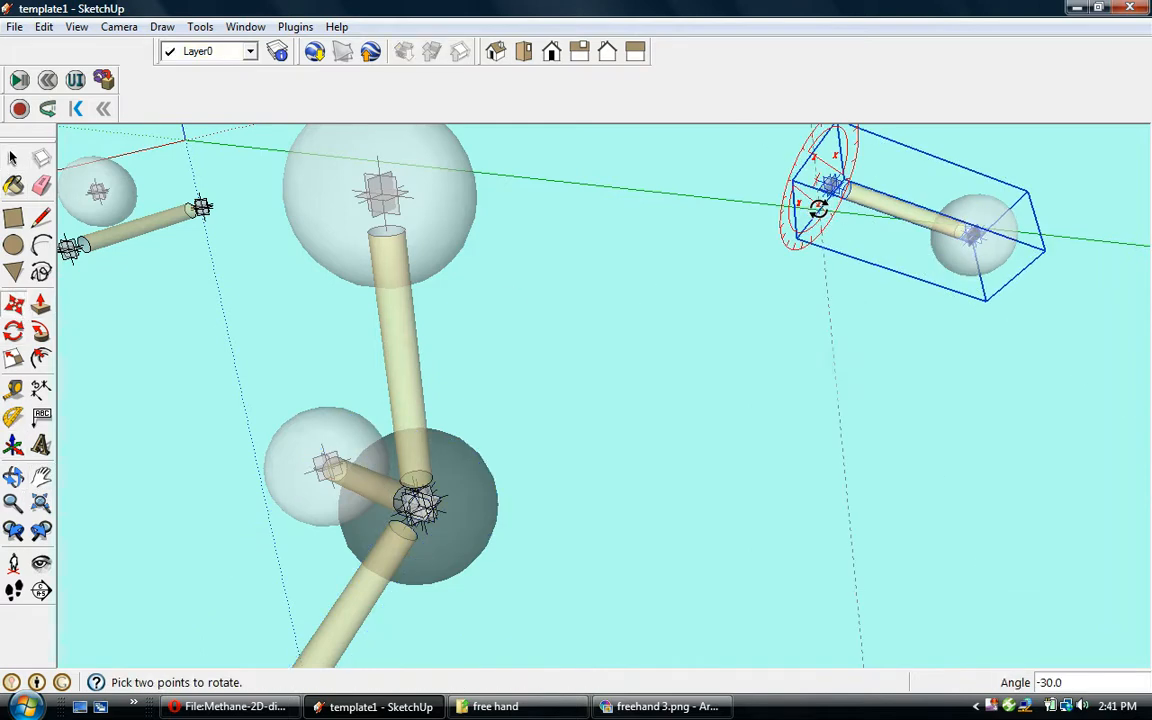
left_click(820, 207)
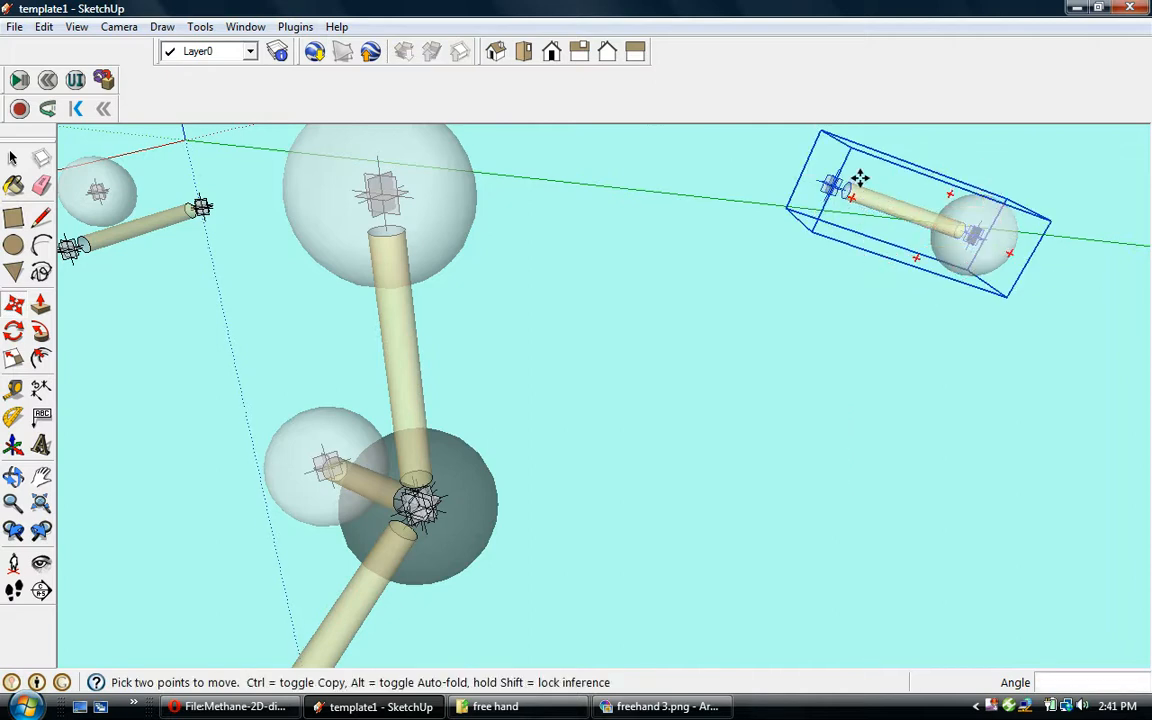
left_click(860, 178)
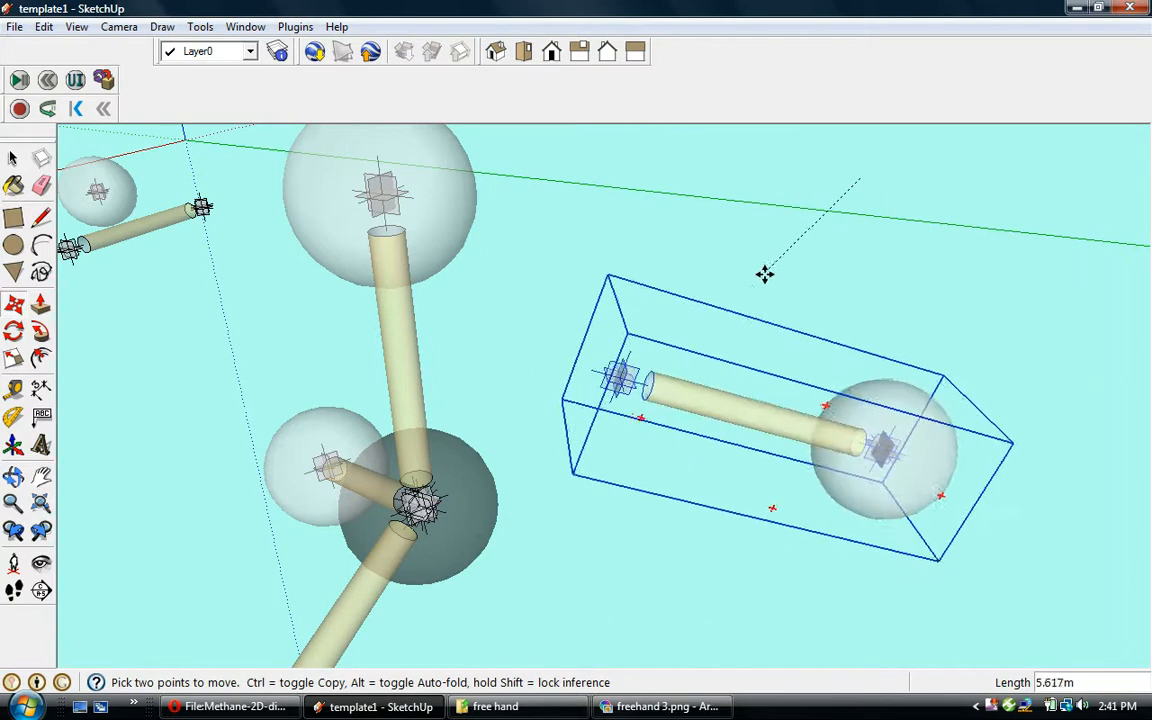
left_click(761, 283)
left_click(628, 372)
left_click(480, 491)
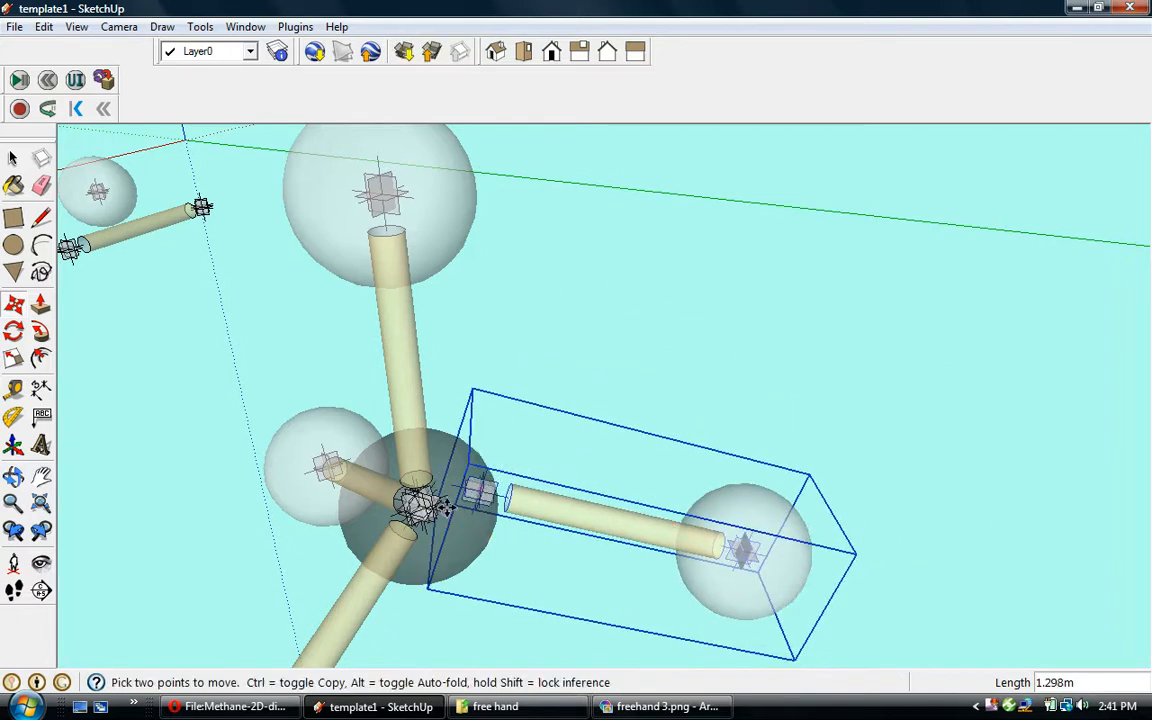
Step: Move the last group 0.5 m by its stick-end cross centre onto the centre of the black sphere
scroll(454, 512, "up", 6)
scroll(454, 512, "up", 4)
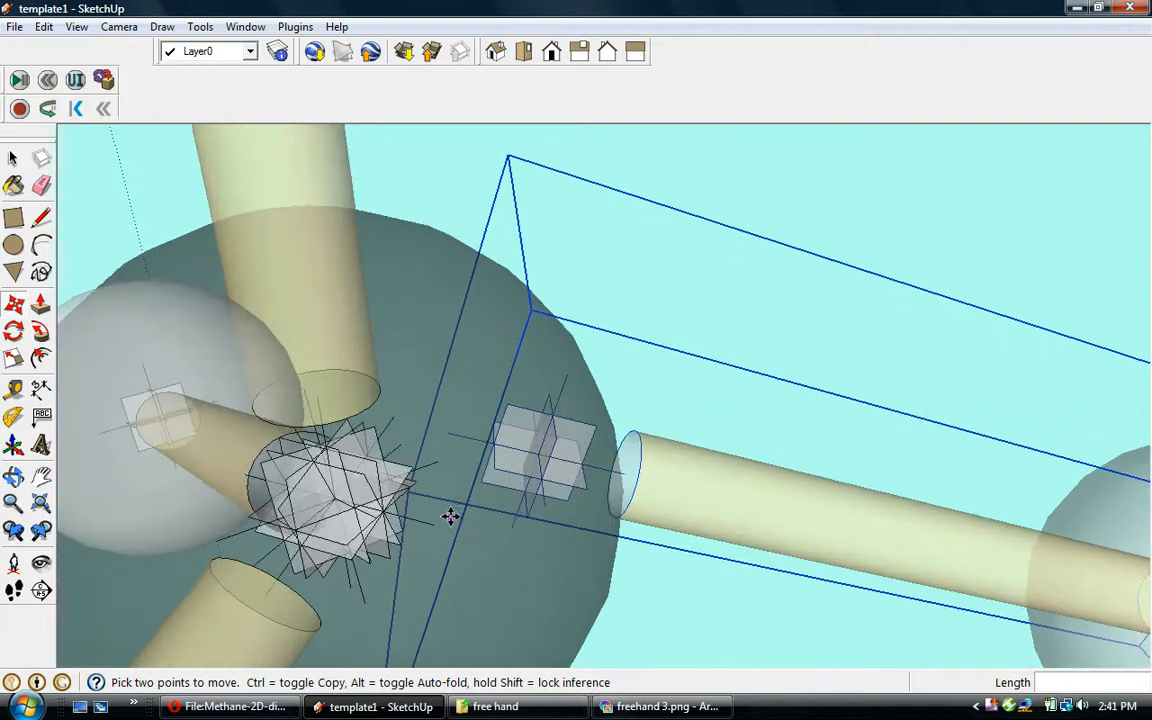
middle_click_drag(432, 535, 519, 508)
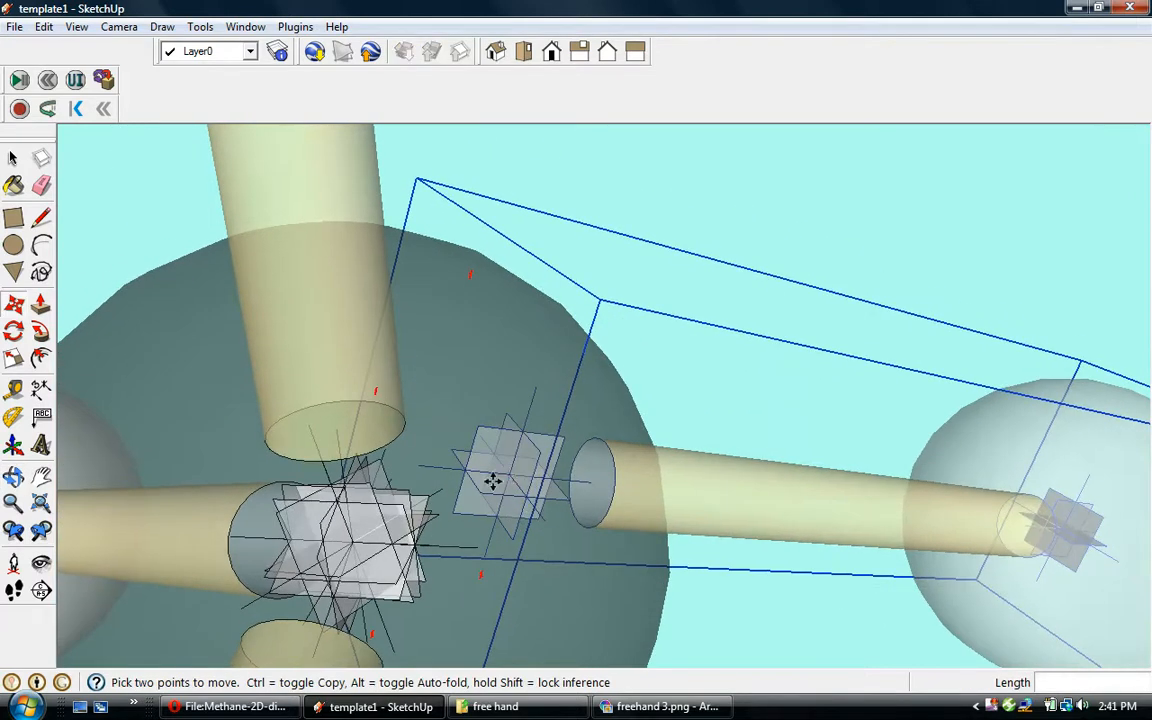
left_click(511, 474)
left_click(350, 541)
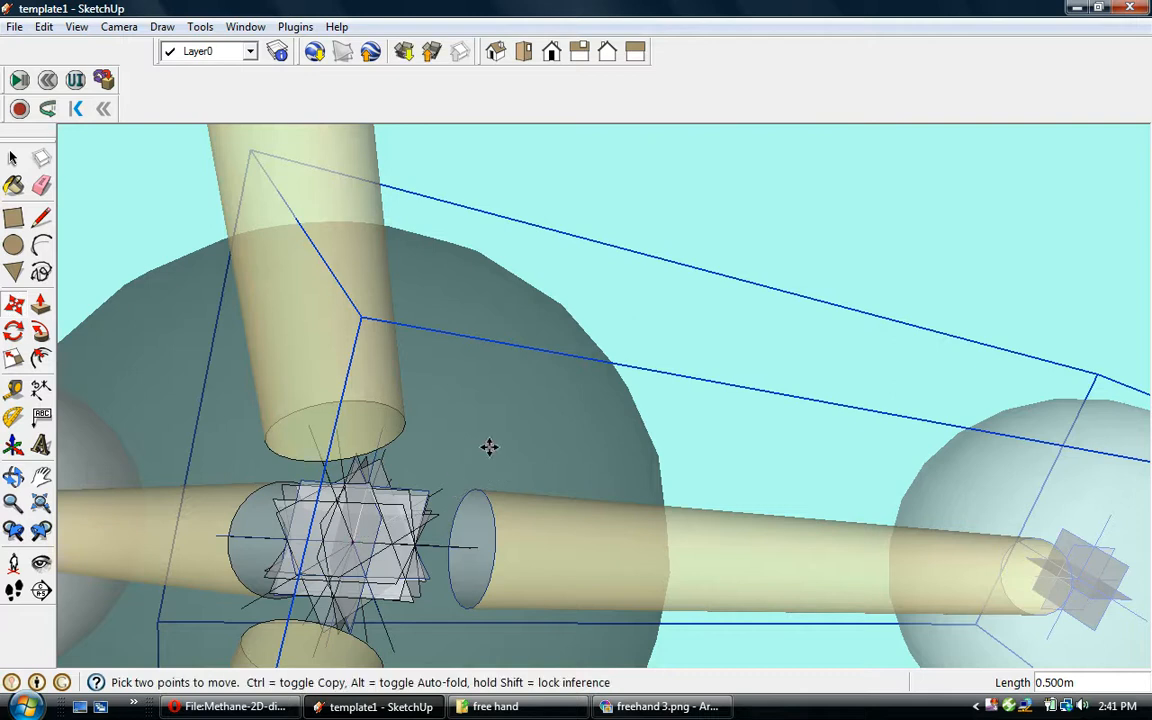
scroll(600, 465, "down", 4)
scroll(566, 465, "down", 6)
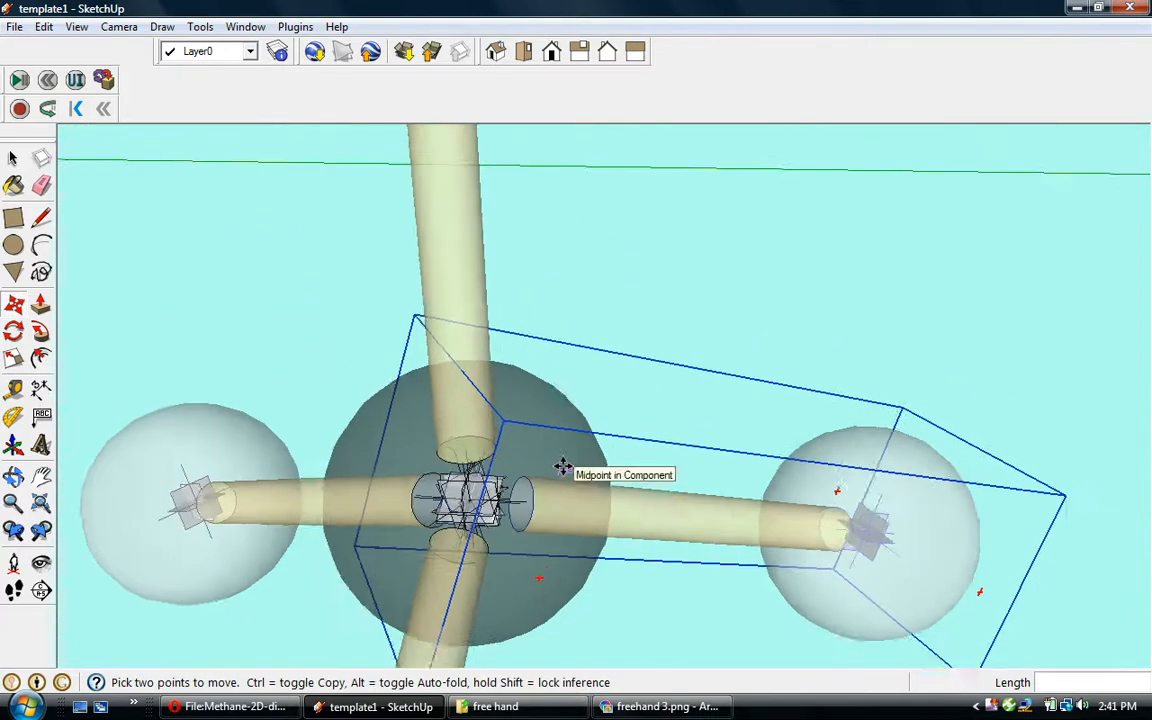
scroll(543, 465, "down", 3)
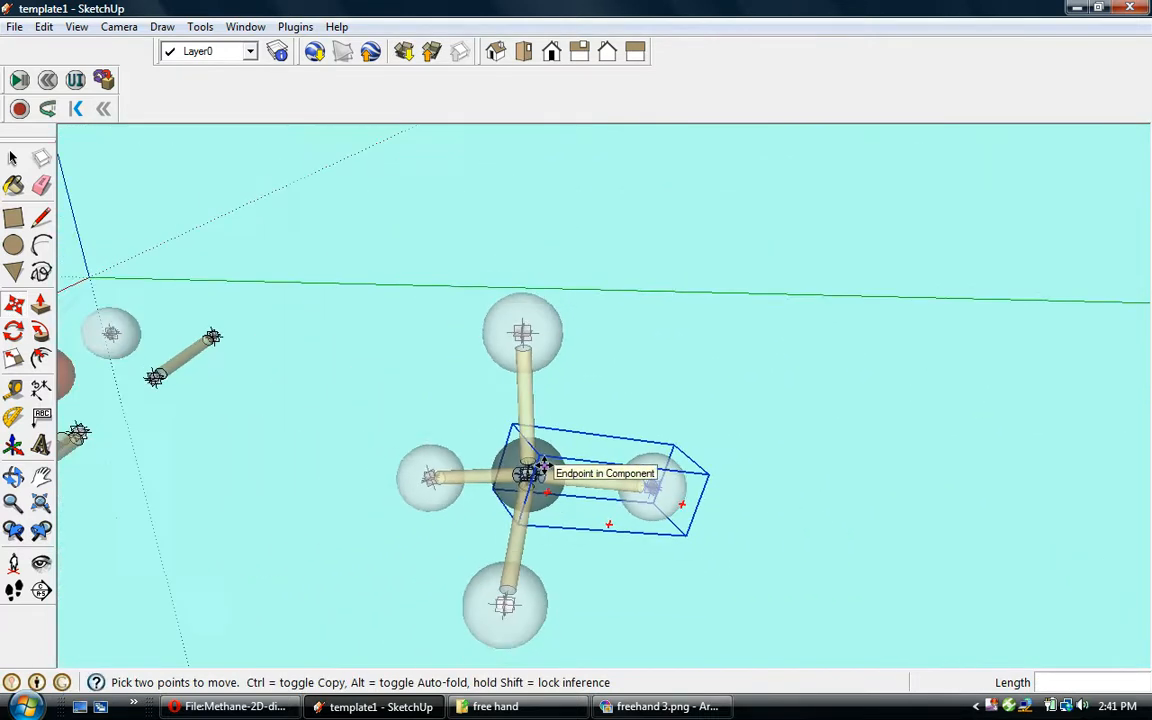
Step: Combine the four stick-and-sphere groups and the black sphere into a single group
left_click(13, 158)
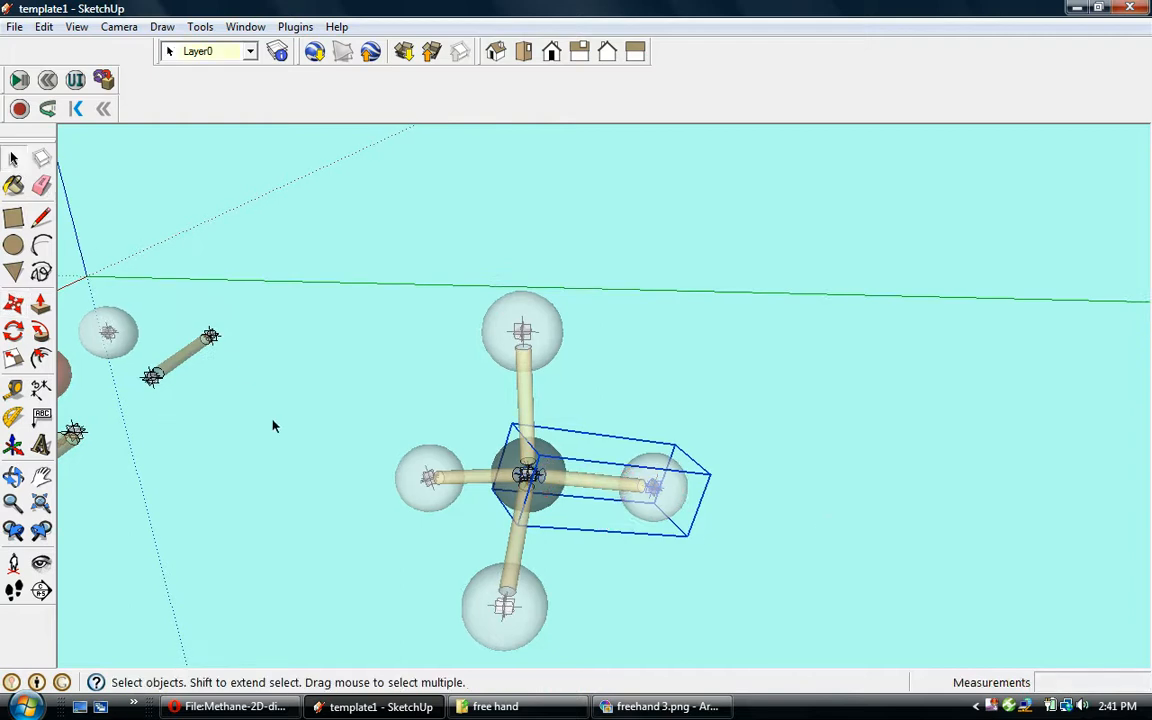
left_click(452, 482, "shift")
left_click(528, 476, "shift")
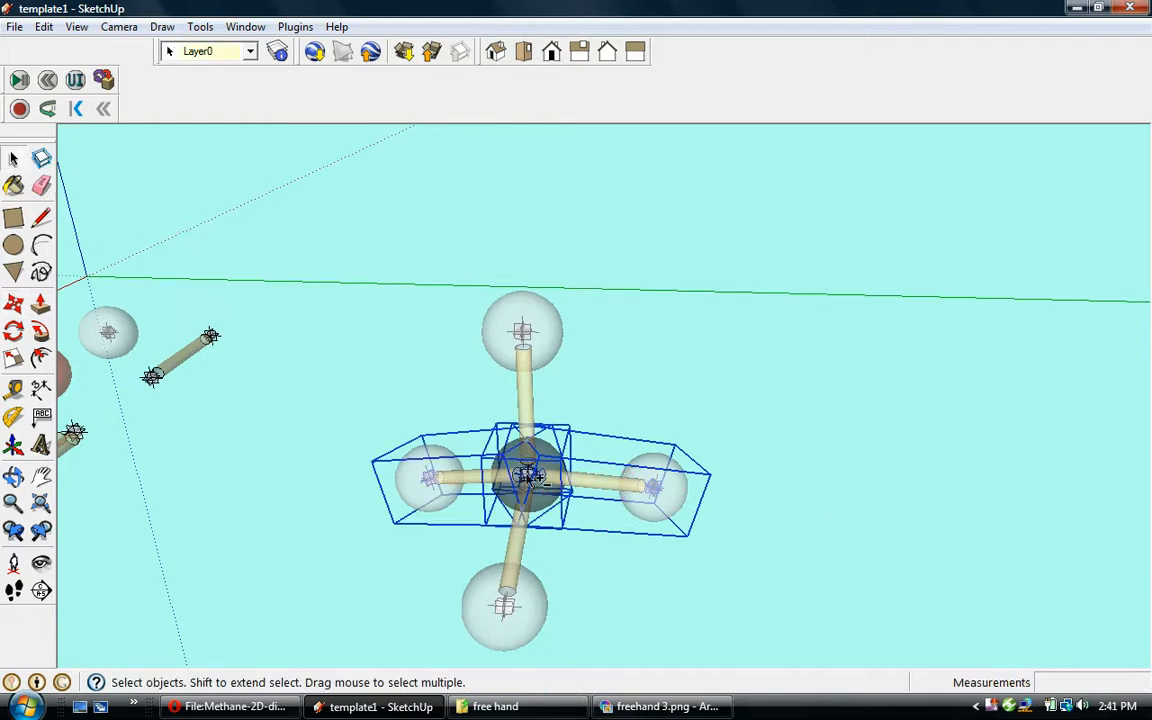
left_click(517, 343, "shift")
left_click(505, 612, "shift")
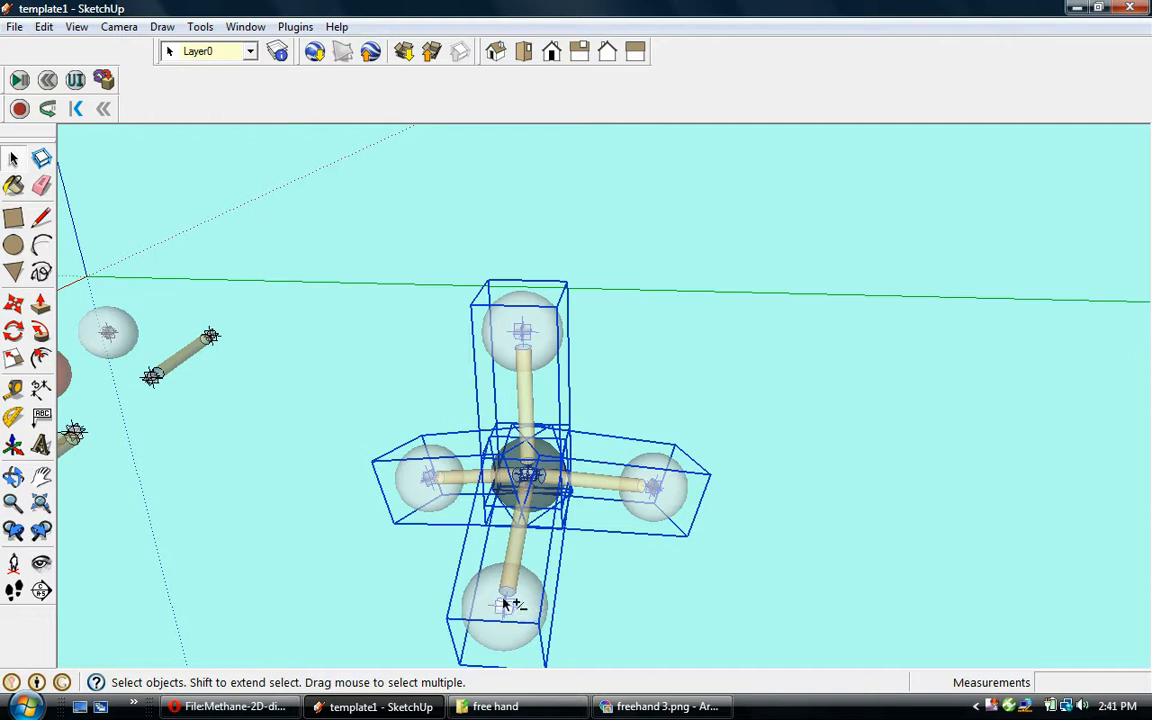
left_click(44, 26)
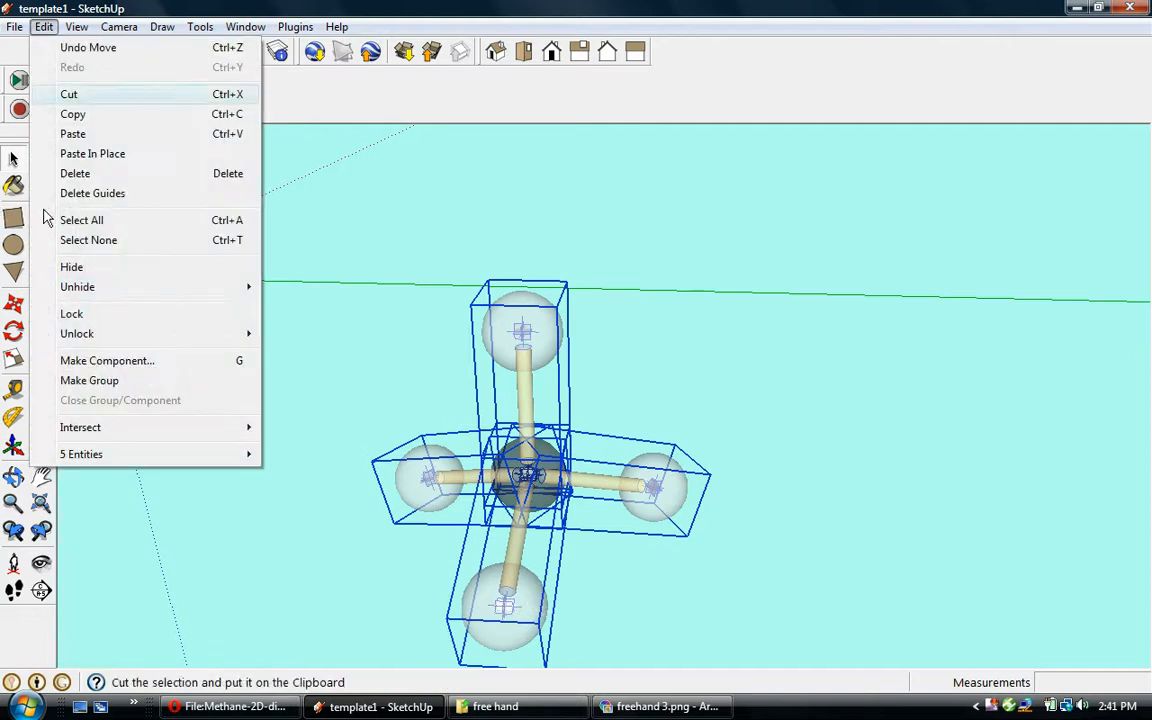
left_click(88, 381)
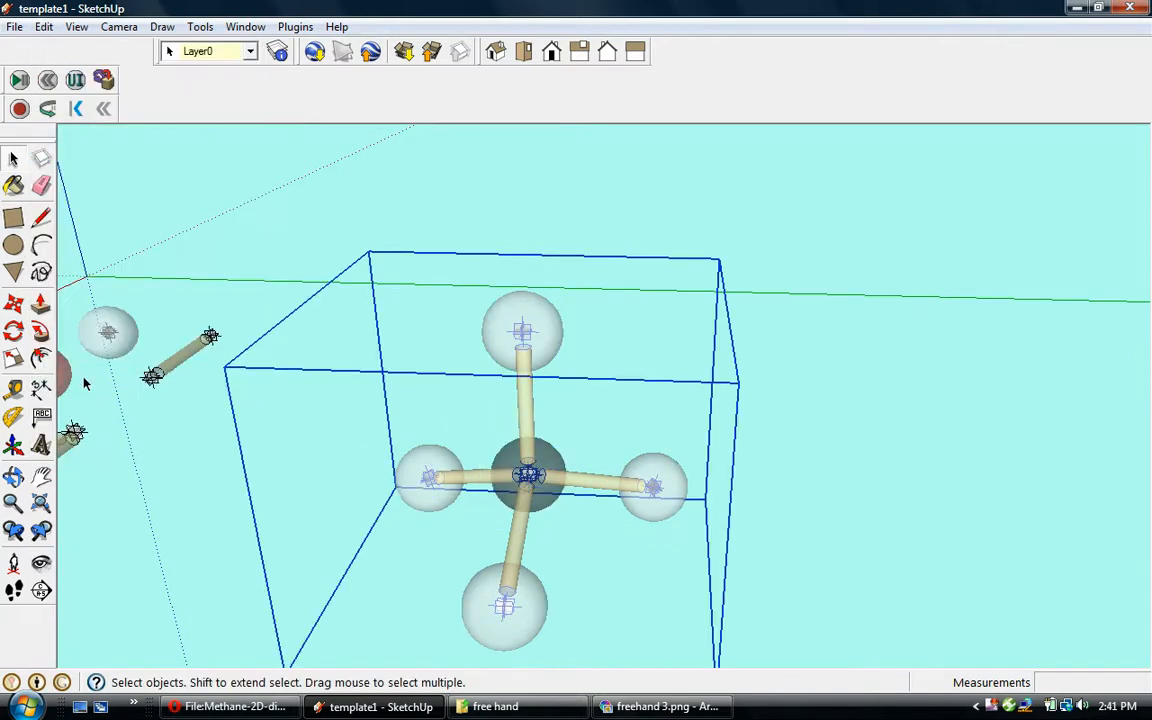
Step: Turn off the X-ray face style and clear the selection of the molecule group
left_click(43, 26)
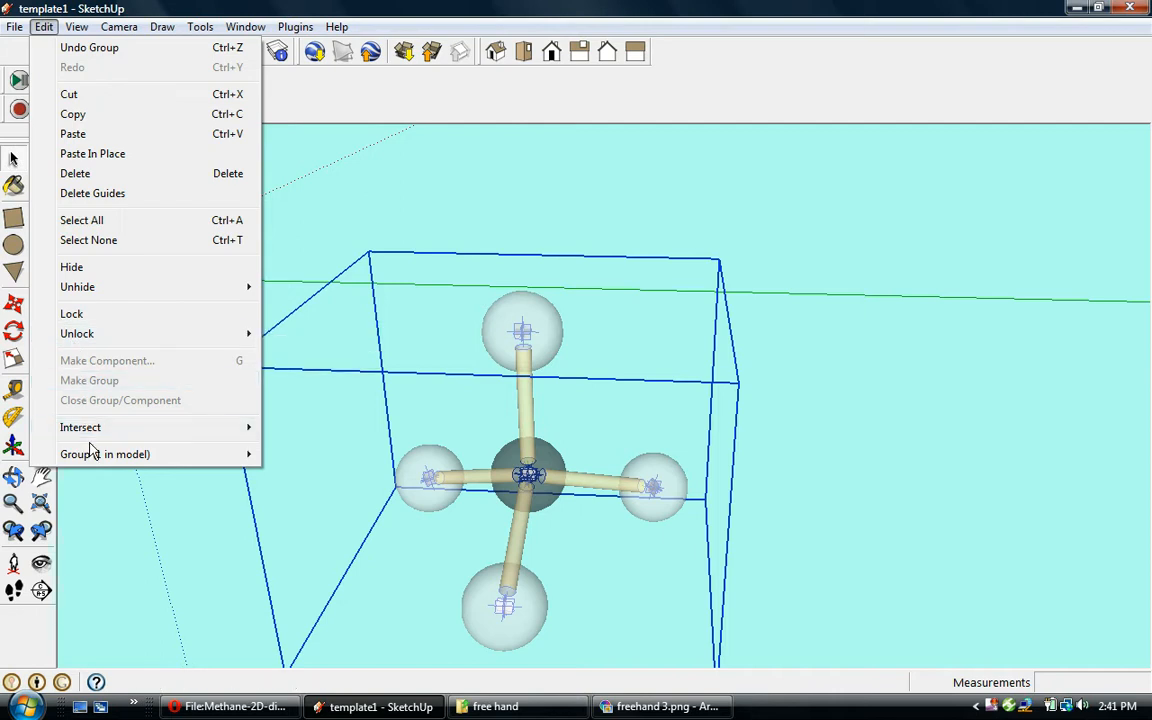
mouse_move(76, 26)
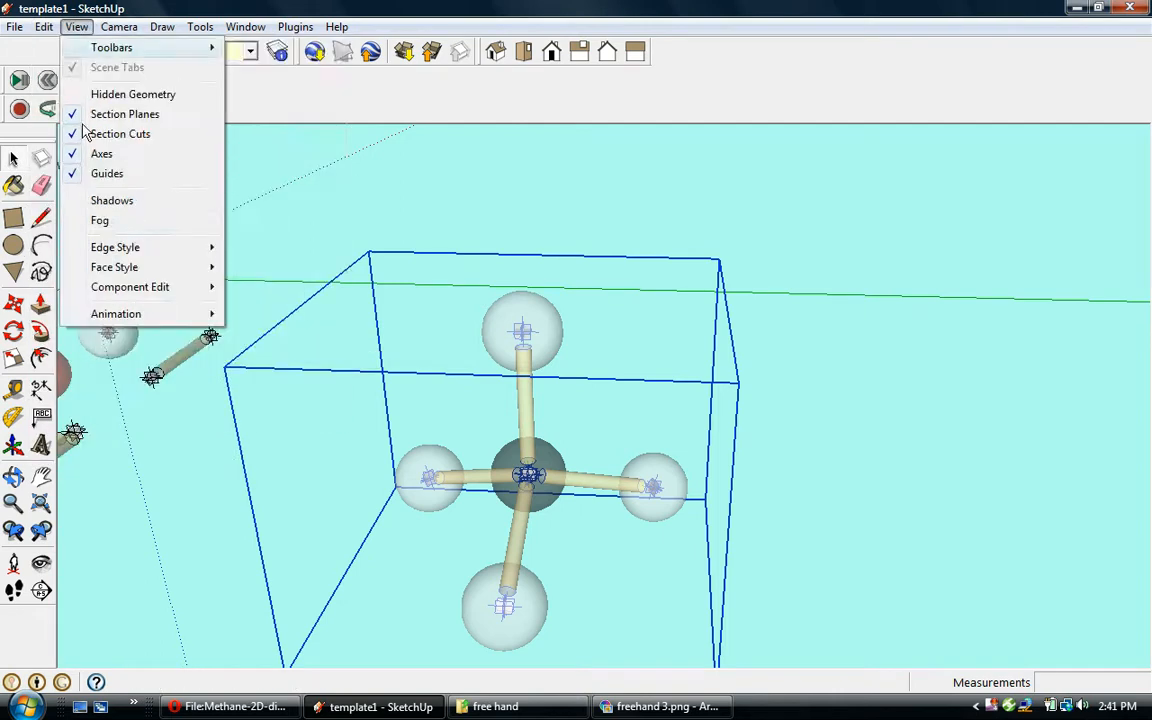
mouse_move(116, 268)
left_click(262, 267)
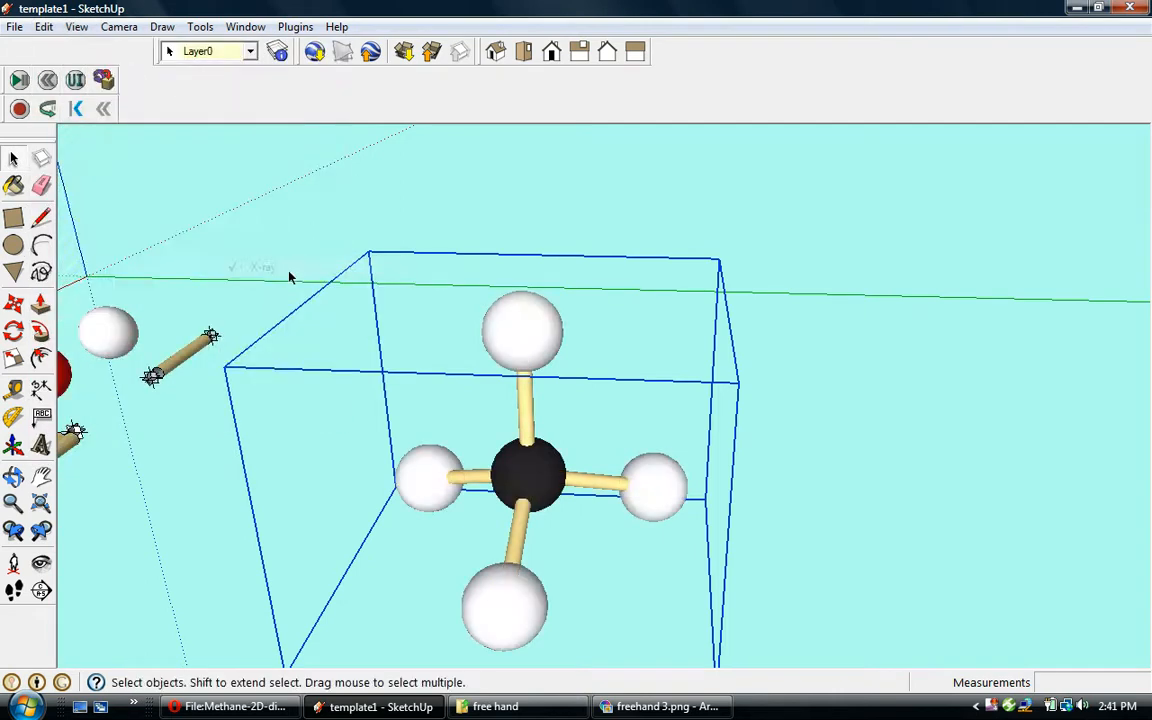
left_click(259, 269)
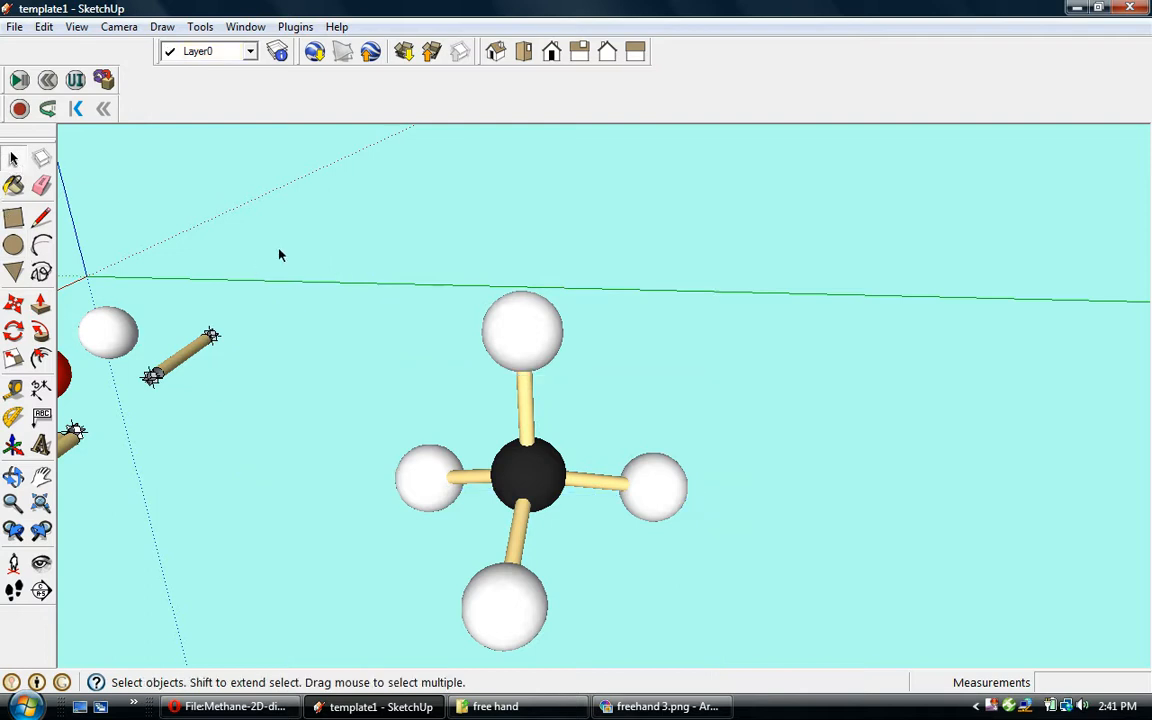
left_click(41, 476)
left_click_drag(240, 483, 352, 433)
middle_click_drag(352, 433, 687, 499)
scroll(700, 490, "up", 3)
left_click_drag(686, 473, 576, 527)
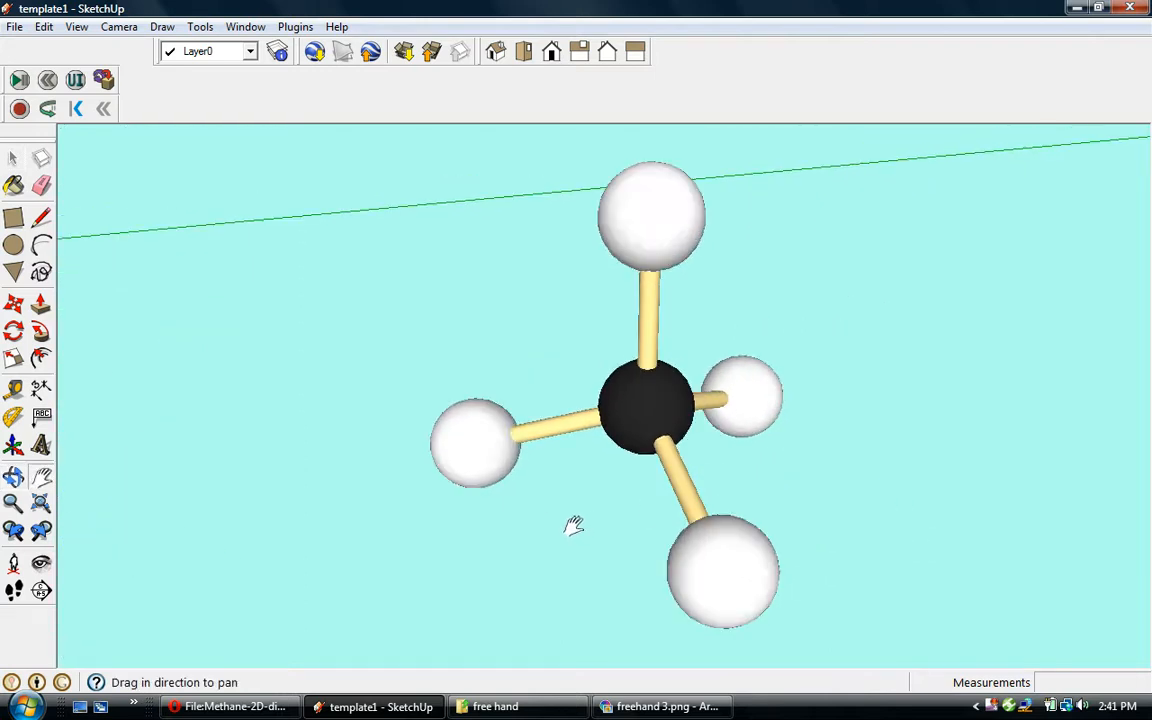